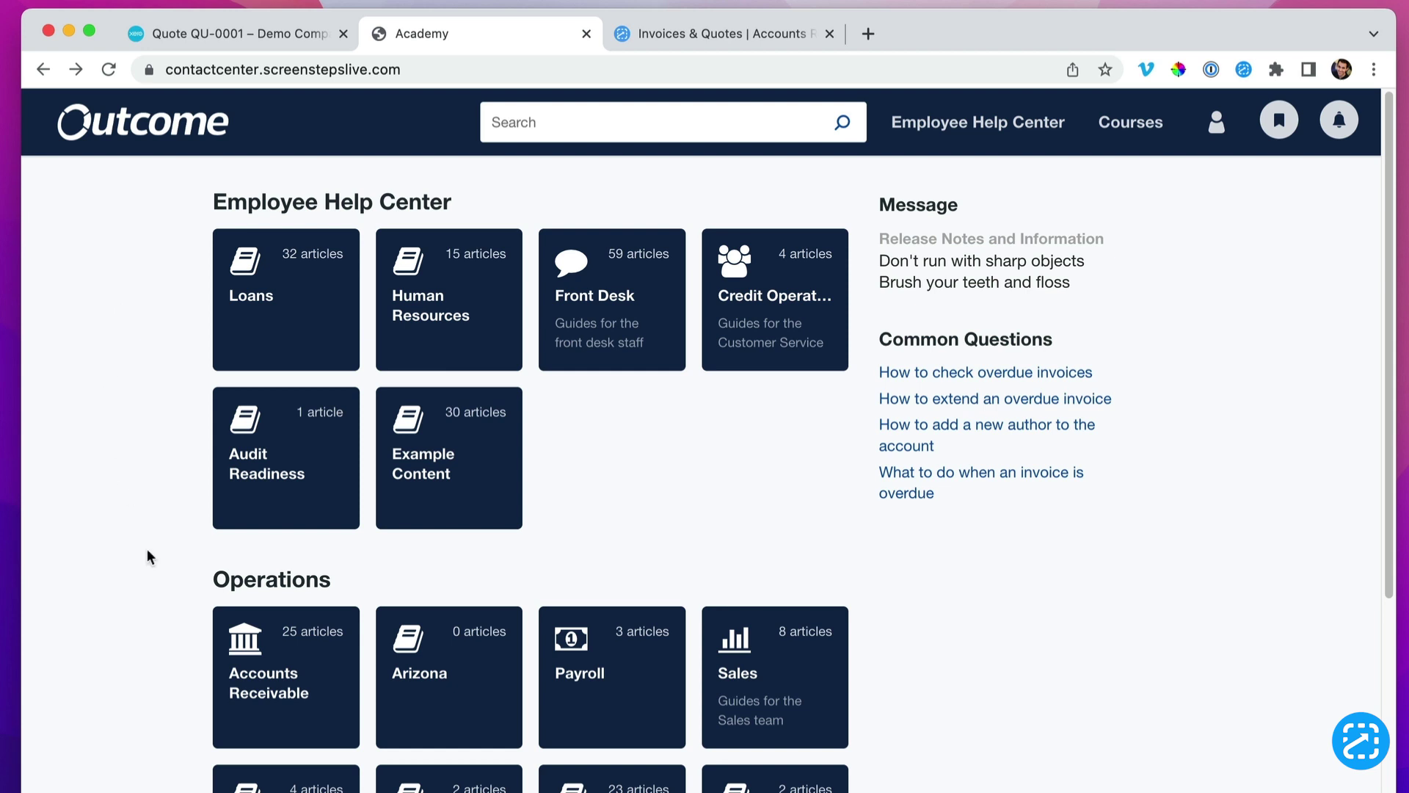
Step: From Accounts Receivable, open 'How to convert a quote into an invoice' in the Desktop editor
left_click(261, 668)
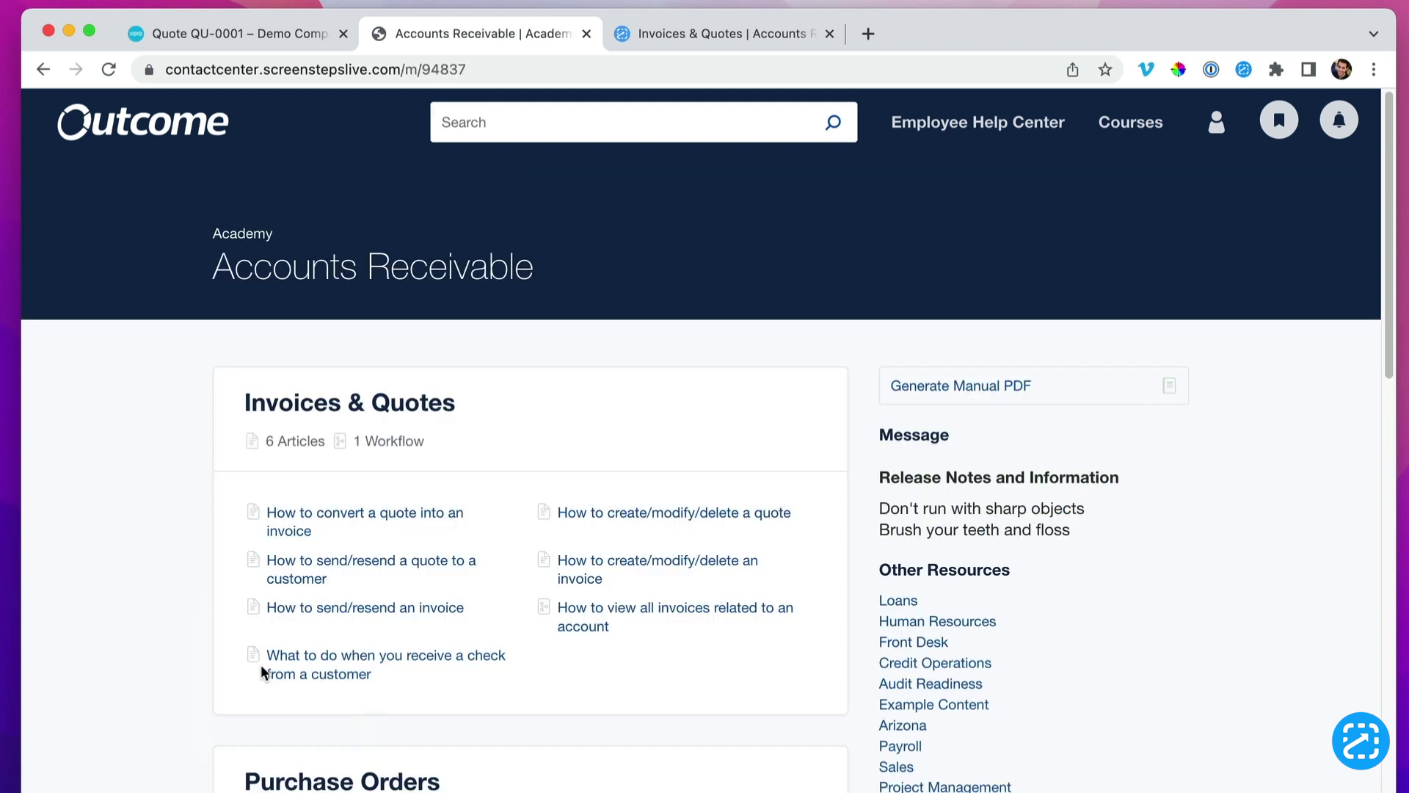
left_click(296, 527)
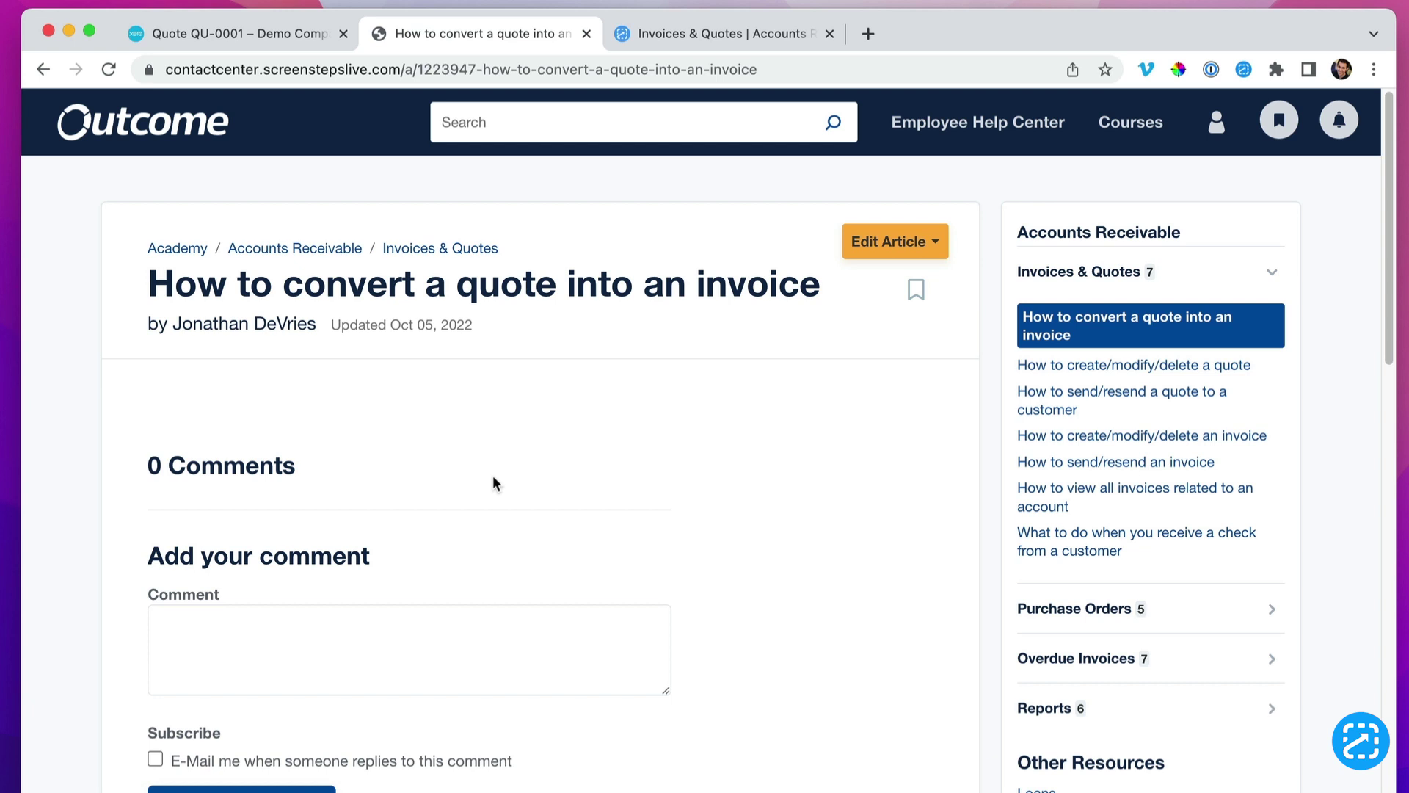
left_click(907, 242)
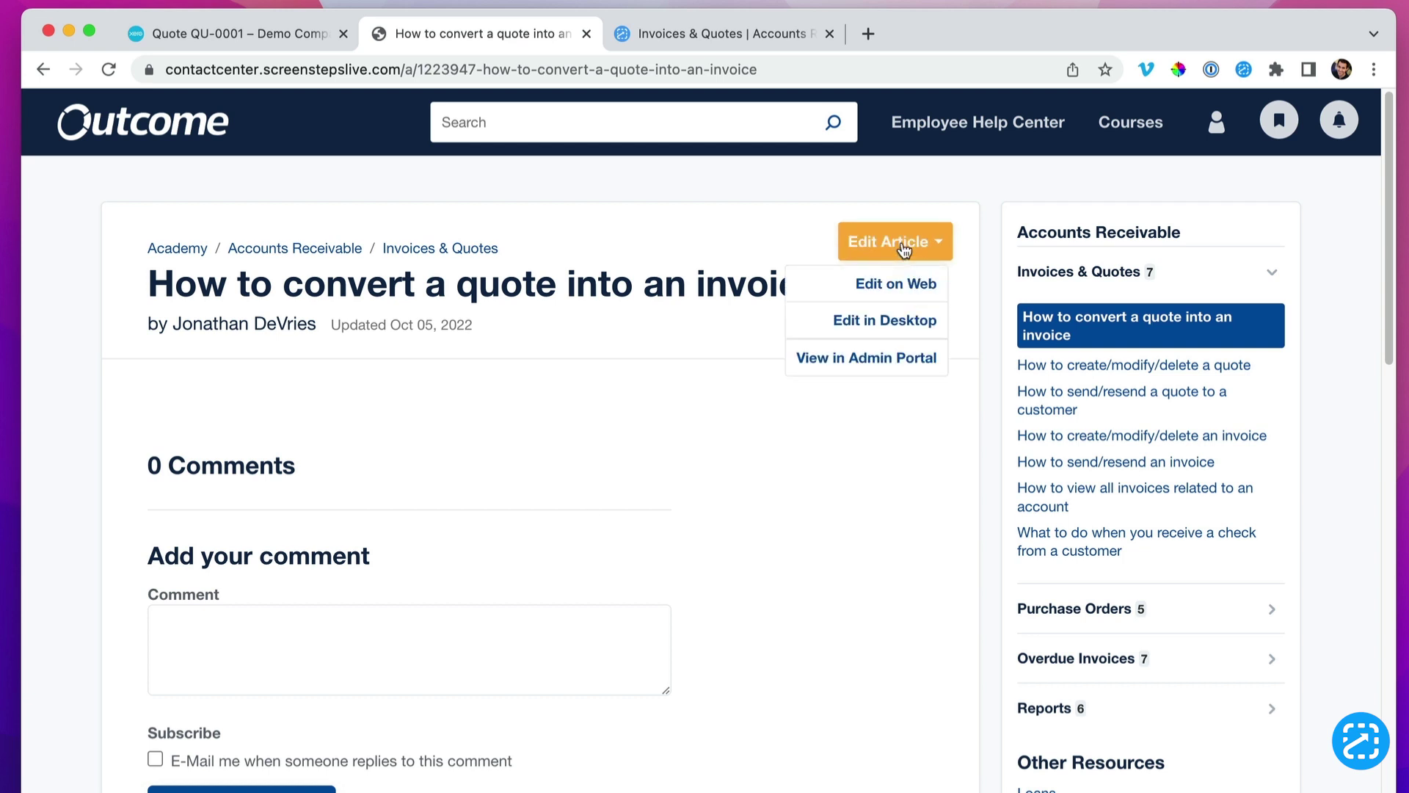
left_click(886, 324)
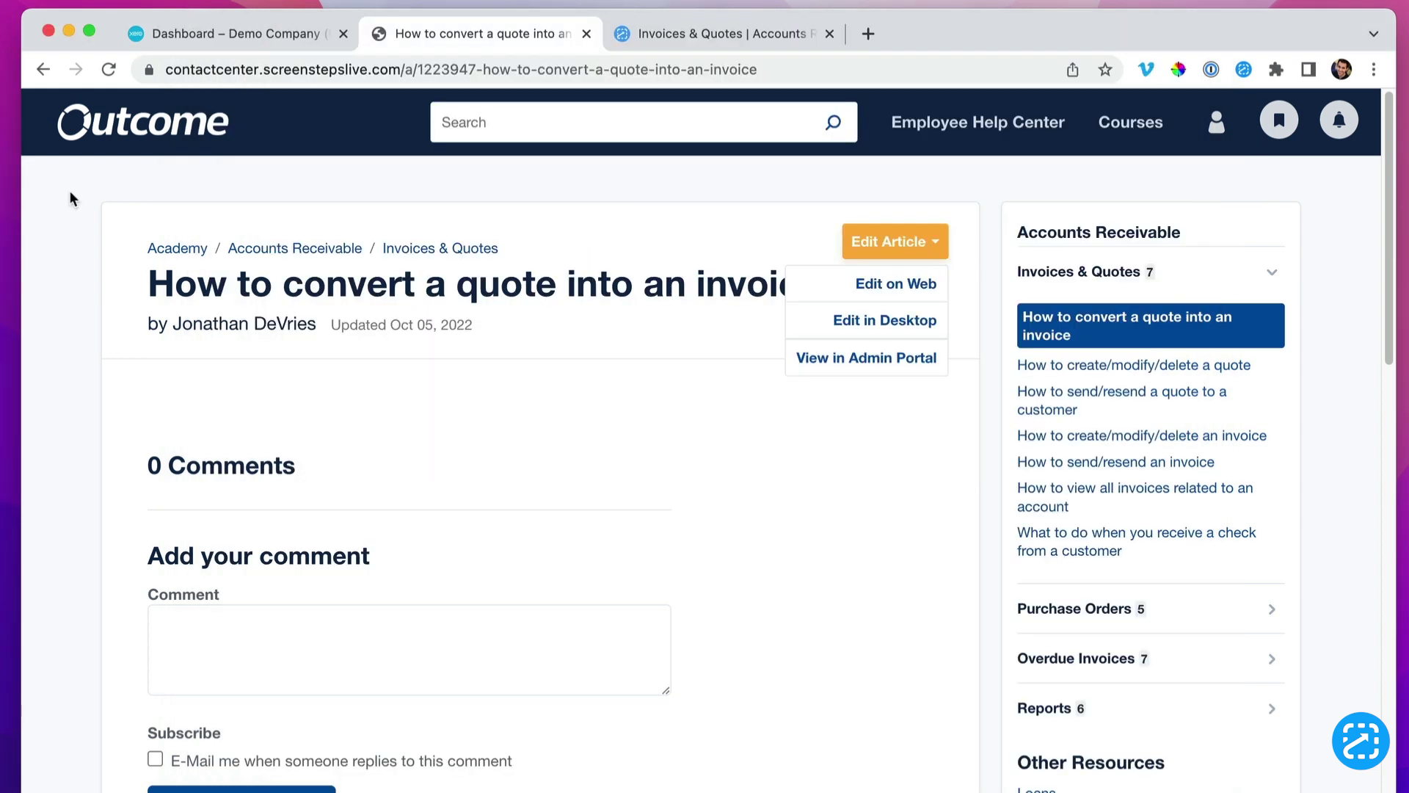
Step: In Xero, capture the dashboard's Business menu and the Quotes list for the article
left_click(240, 33)
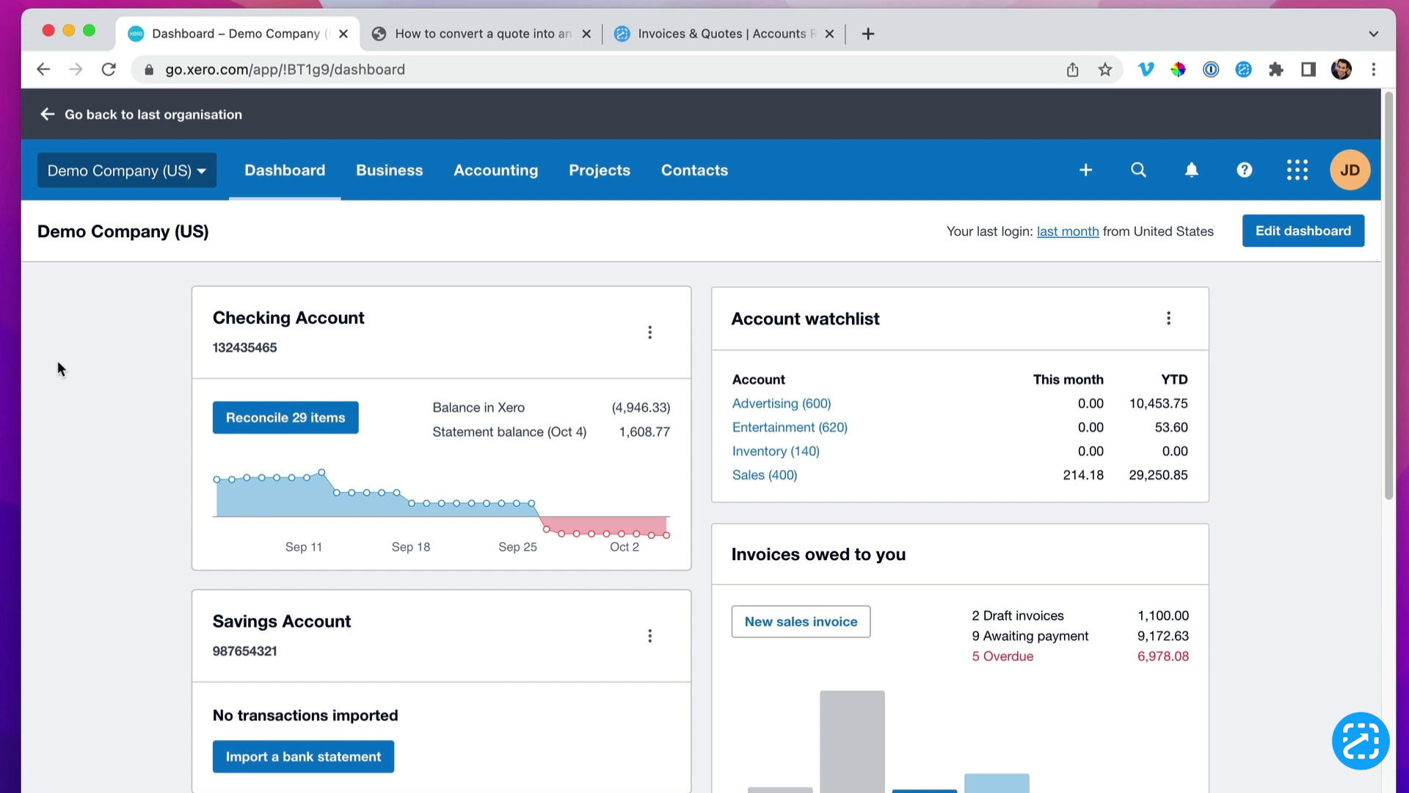
left_click(400, 178)
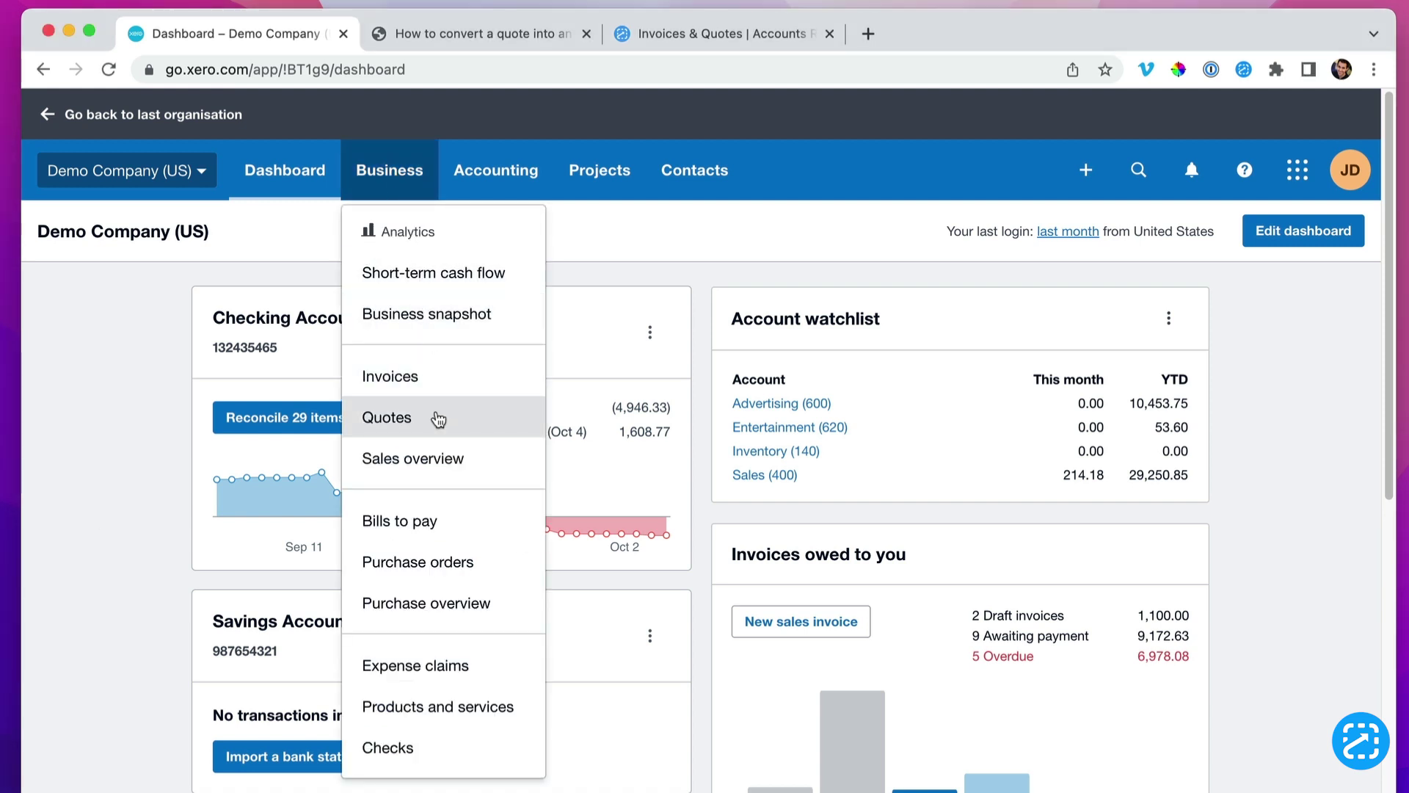
key("super+shift+4")
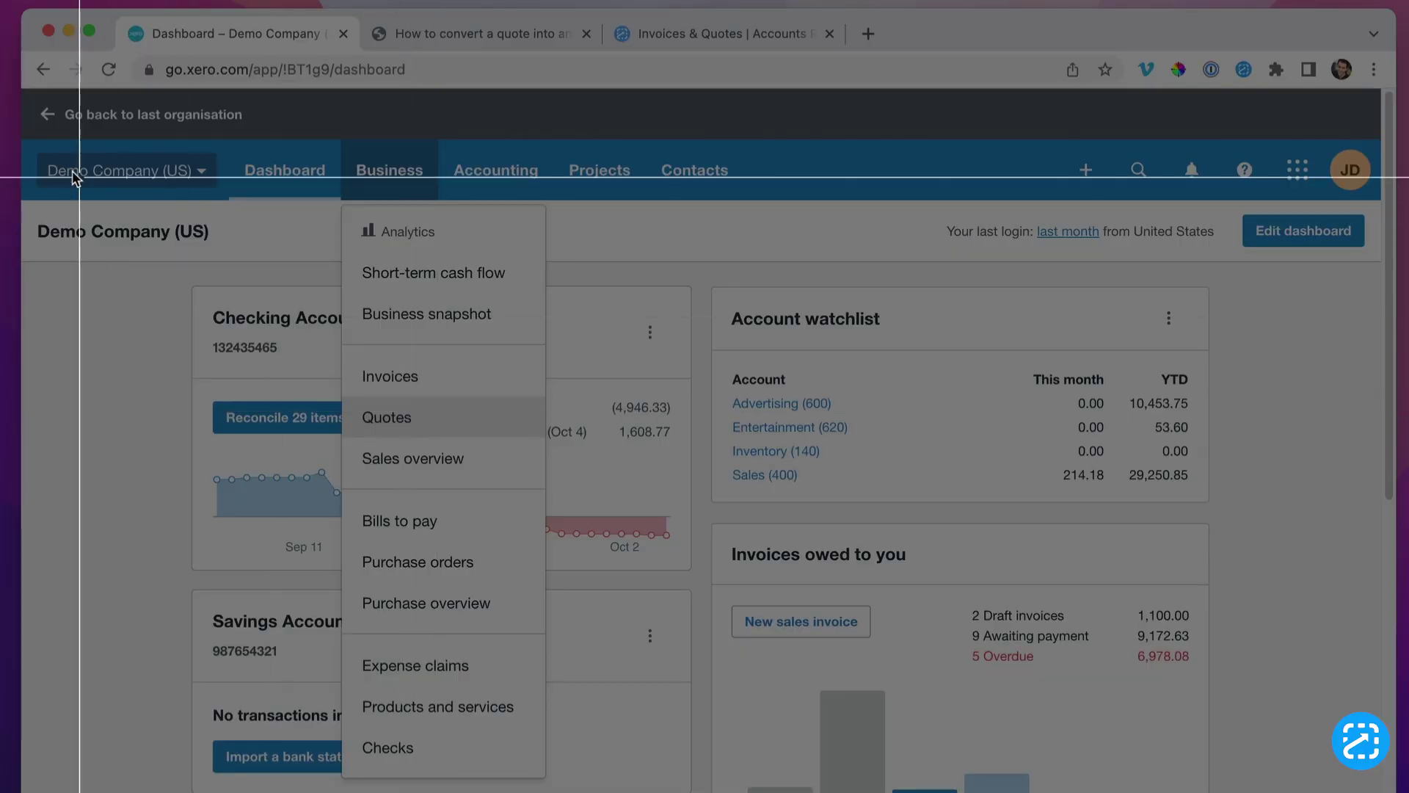
left_click_drag(29, 137, 647, 517)
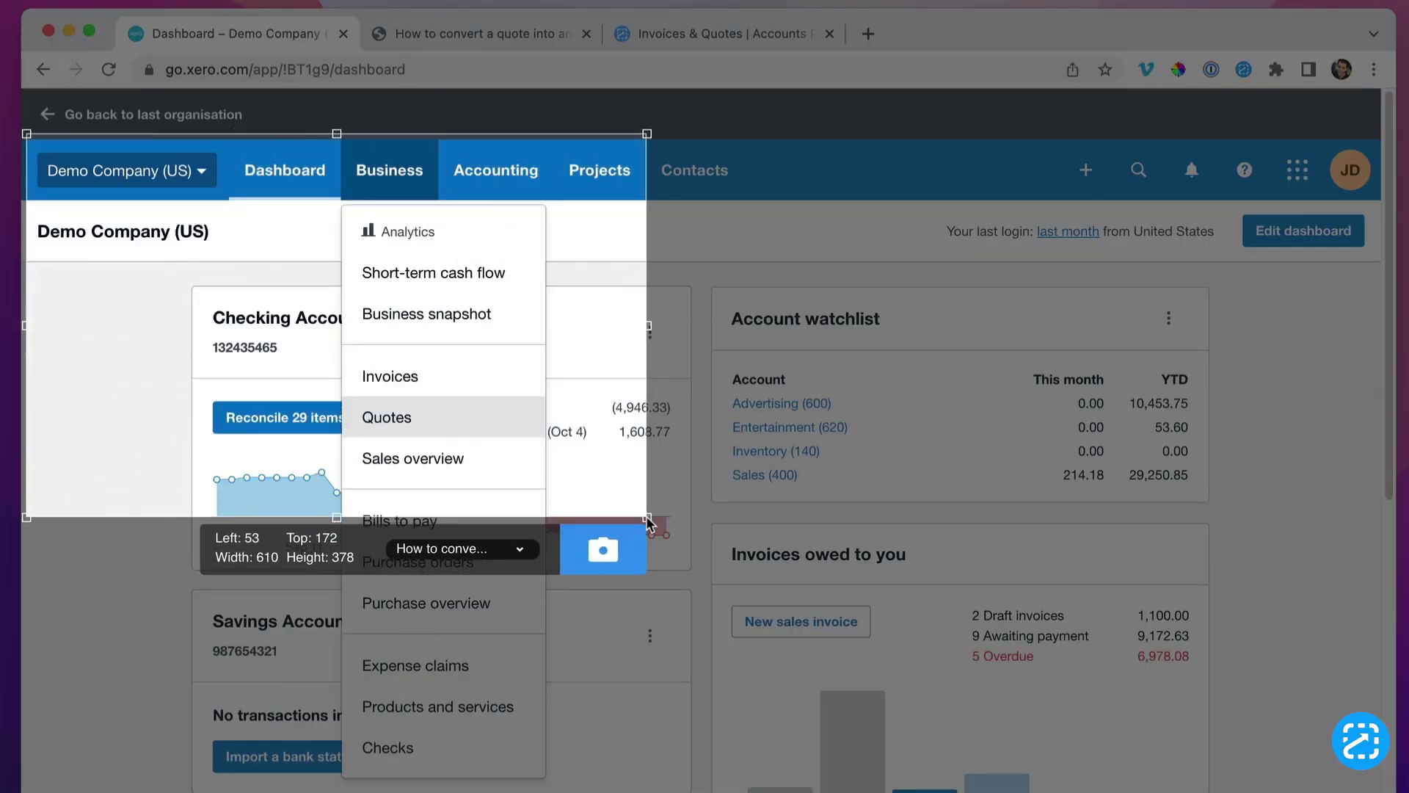
left_click(630, 543)
left_click(431, 416)
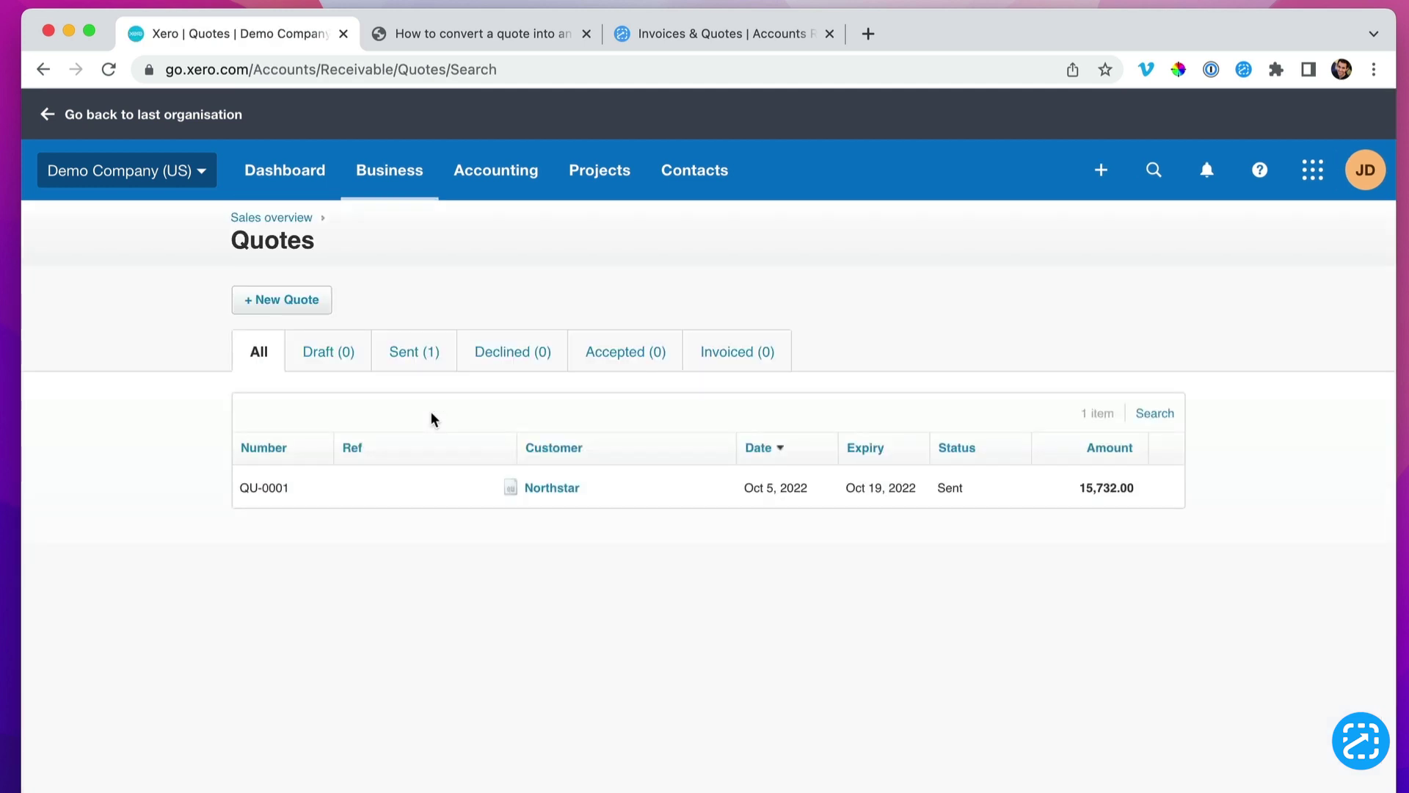
key("super+shift+s")
mouse_move(201, 198)
left_mouse_down()
mouse_move(667, 518)
mouse_move(812, 547)
left_mouse_up()
left_click(782, 580)
Step: Open quote QU-0001 and mark it as accepted, capturing the quote before and after
left_click(556, 489)
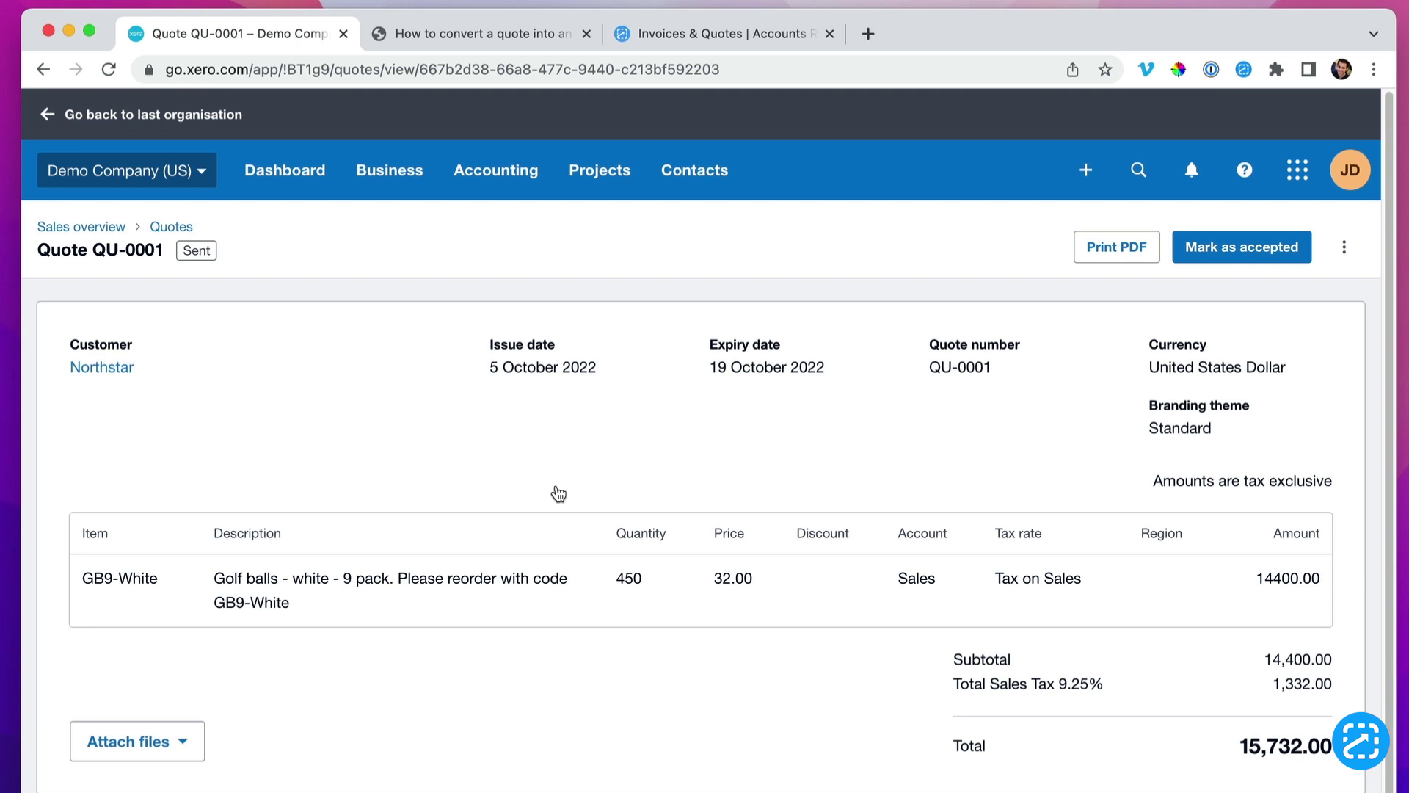
key("alt+shift+s")
left_click_drag(835, 197, 1370, 479)
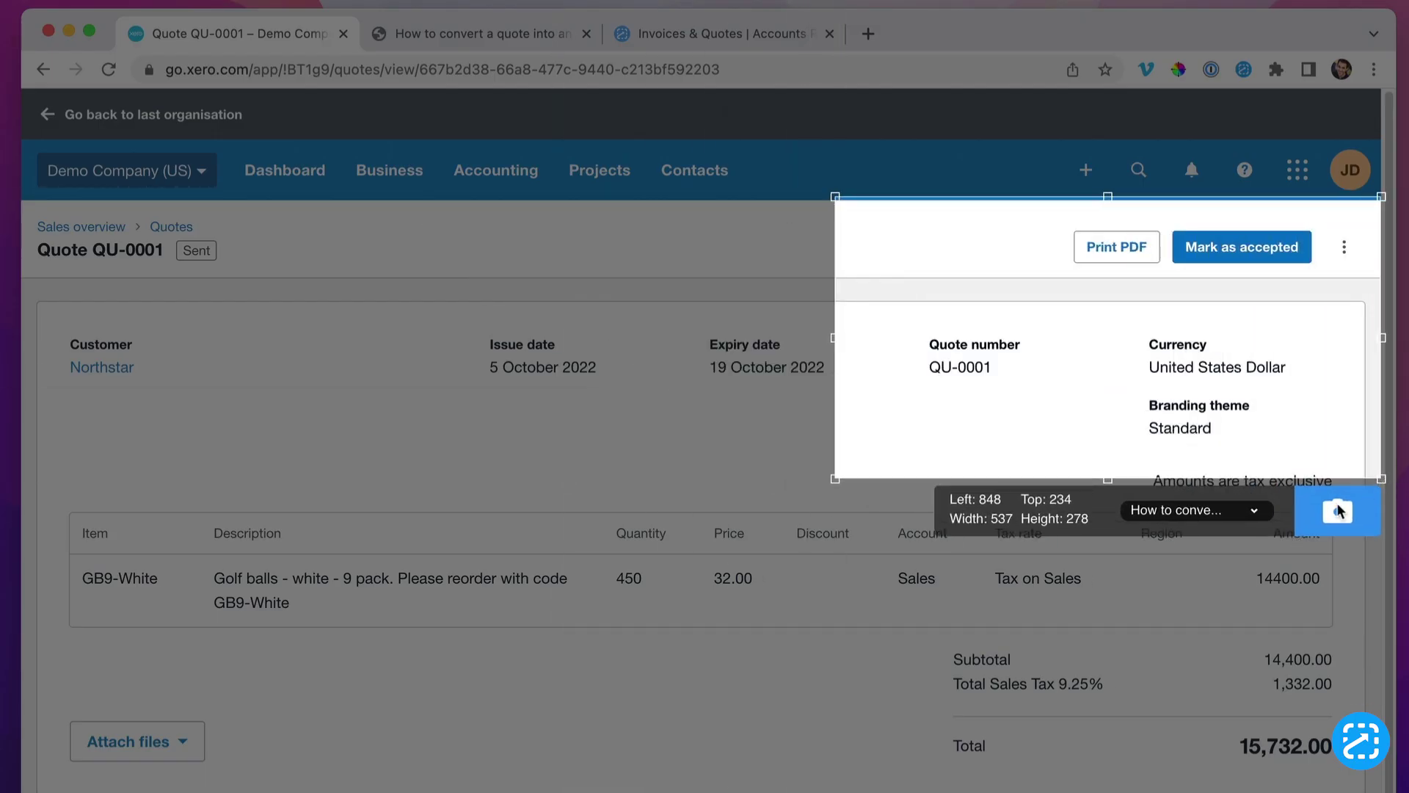
left_click(1337, 503)
left_click(1239, 257)
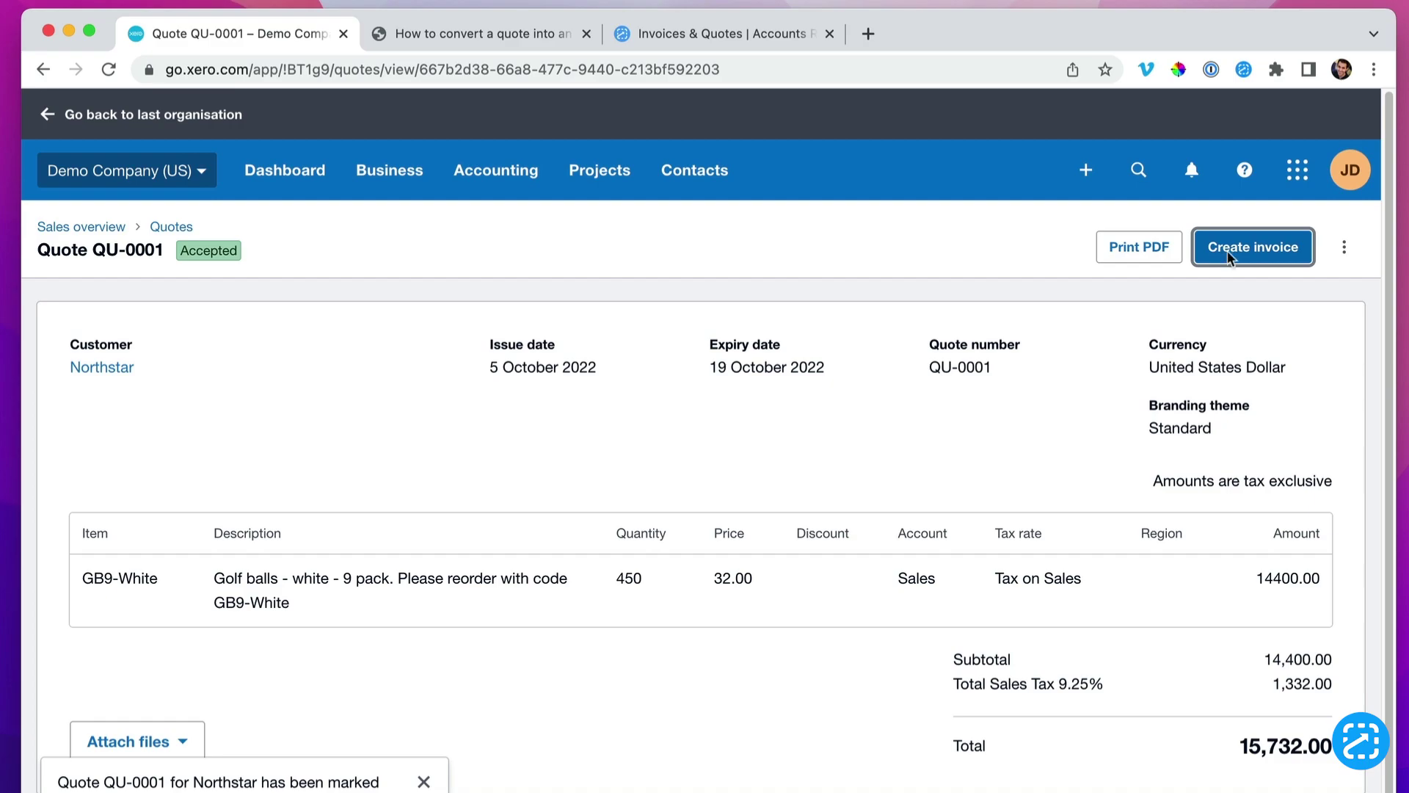
key("super+shift+s")
left_click_drag(856, 195, 1368, 504)
left_click(1337, 535)
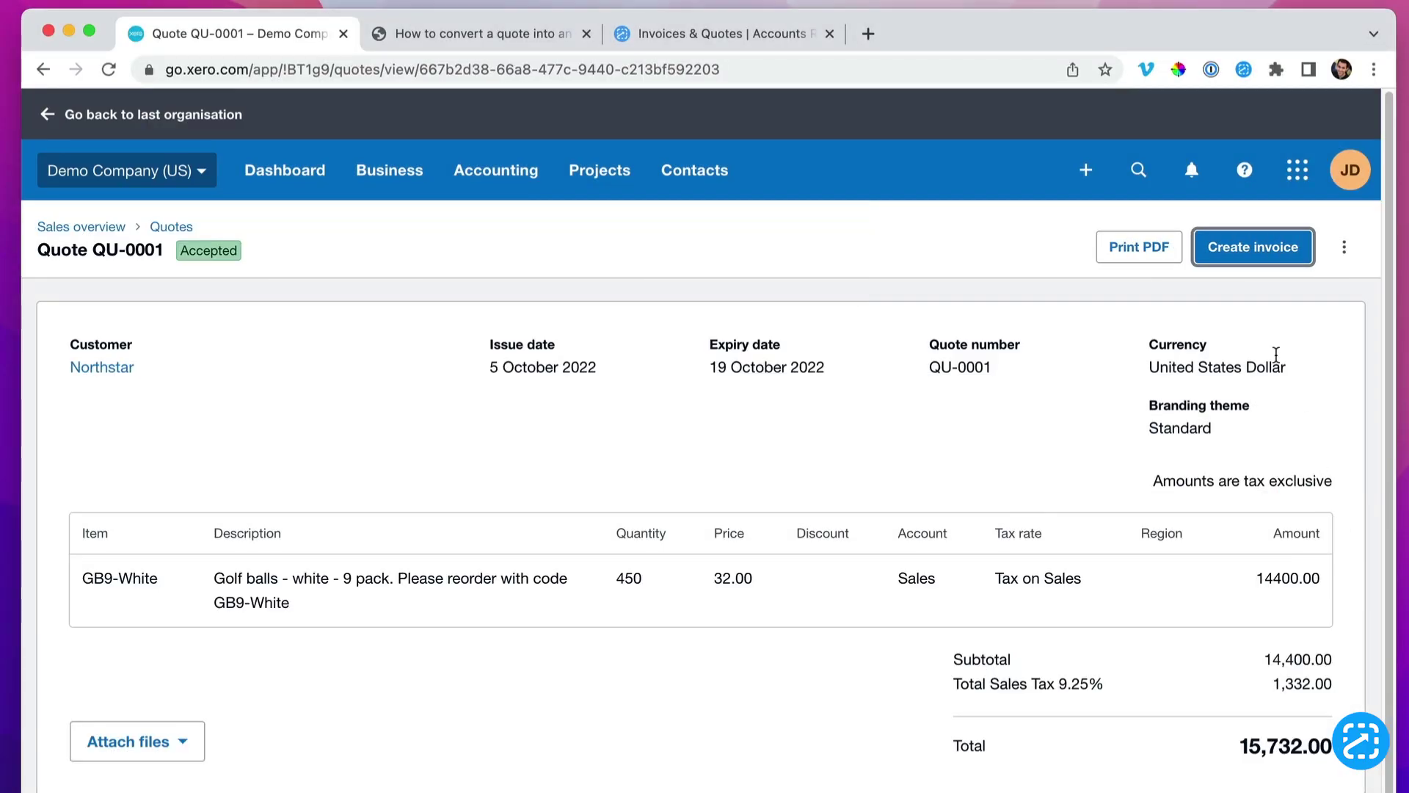
Step: Create invoice INV-0041 from QU-0001, capturing the Create invoice dialog and the new invoice's totals
key("Return")
key("super+shift+s")
left_click_drag(462, 330, 991, 628)
left_click(965, 639)
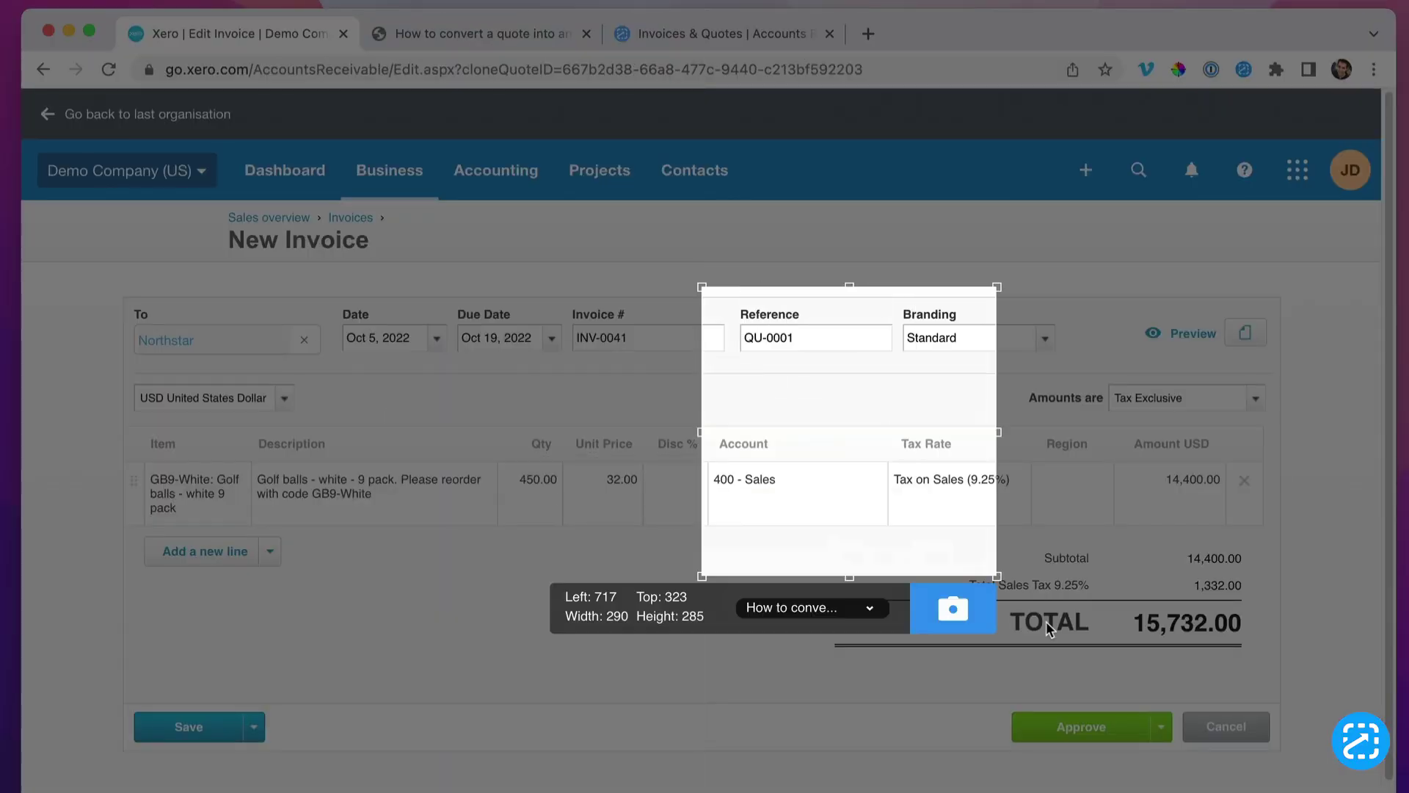
left_click_drag(1009, 587, 1319, 777)
left_click(1252, 786)
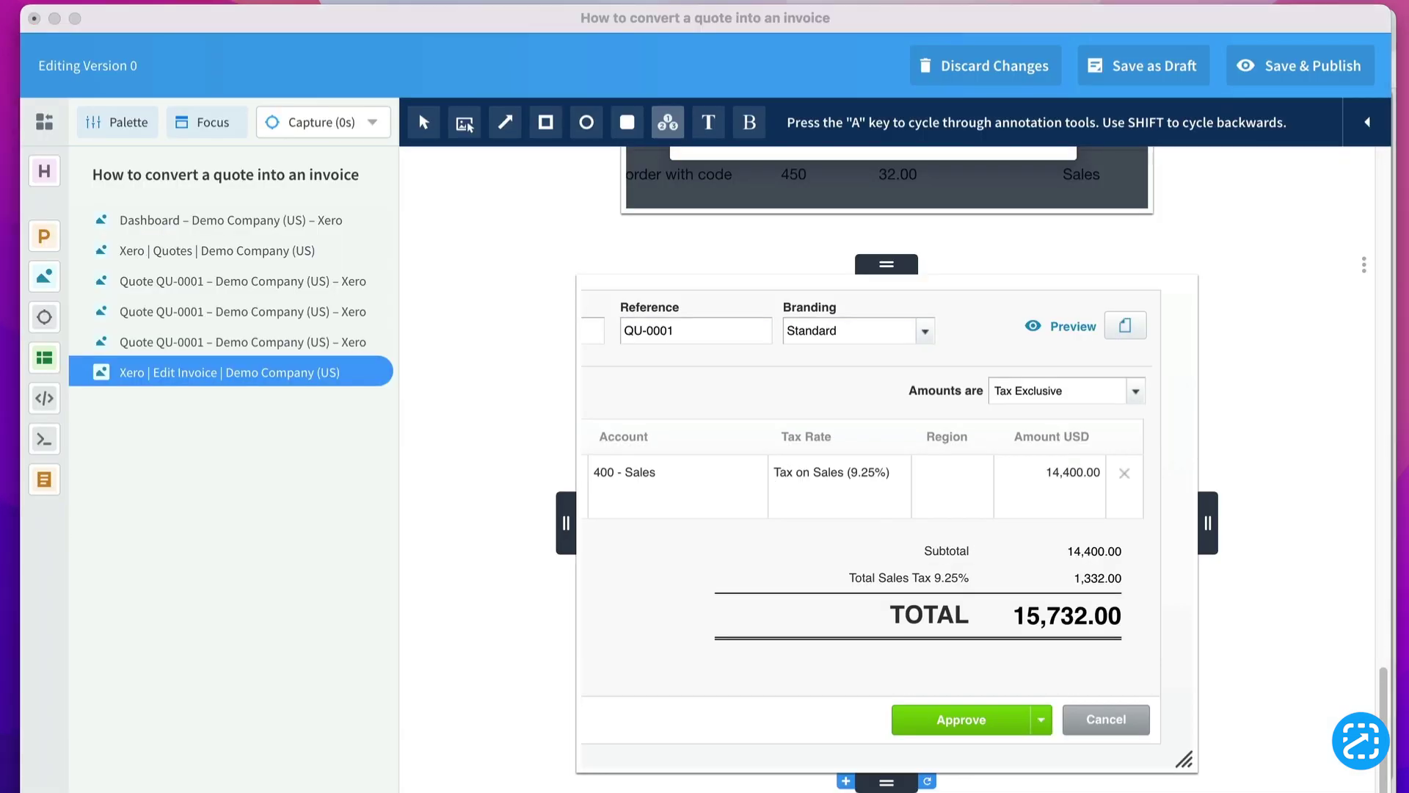
Step: Add step headings 'Navigate to Quotes' and 'Click the quote you want to convert to an invoice'
left_click(1300, 213)
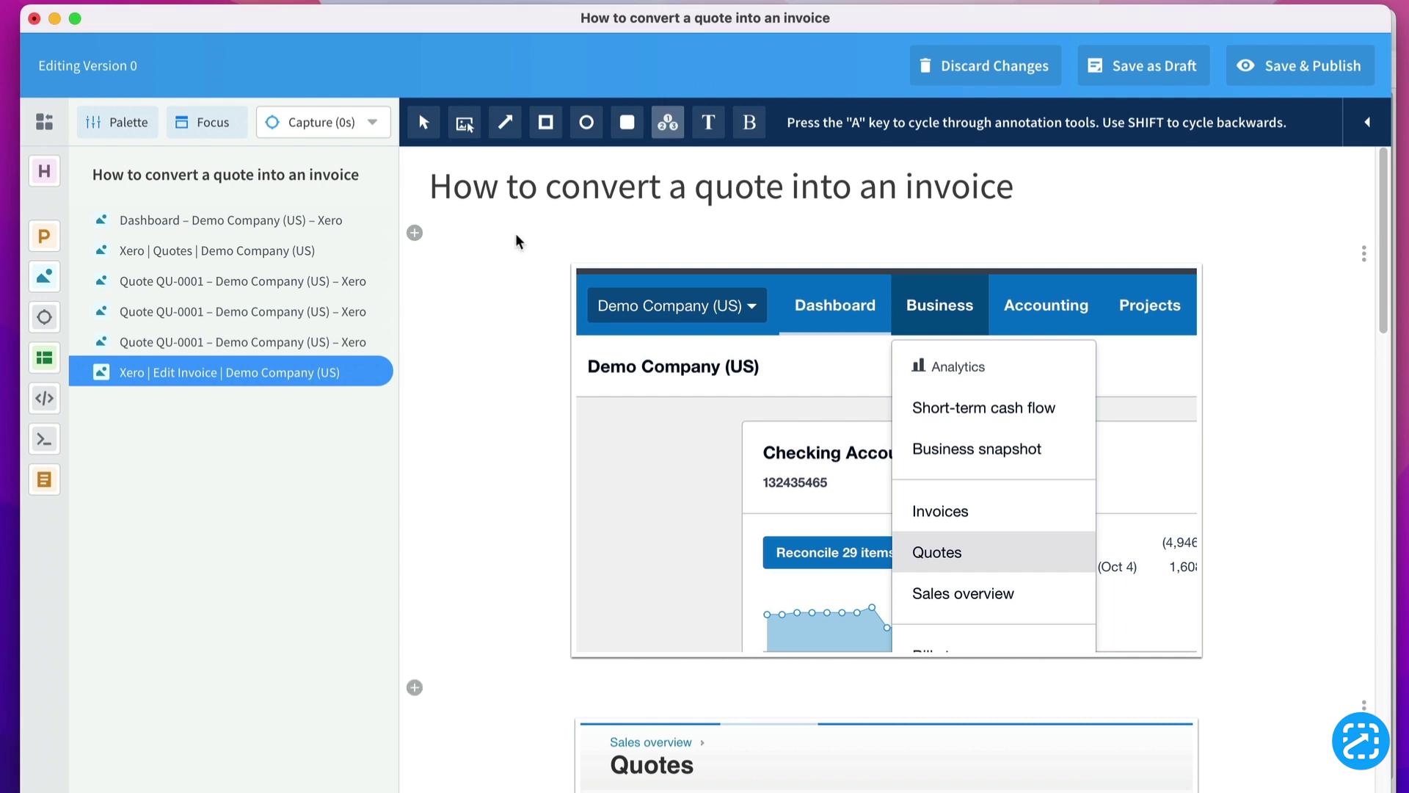
left_click(415, 233)
left_click(424, 250)
type("Navigate to Quotes")
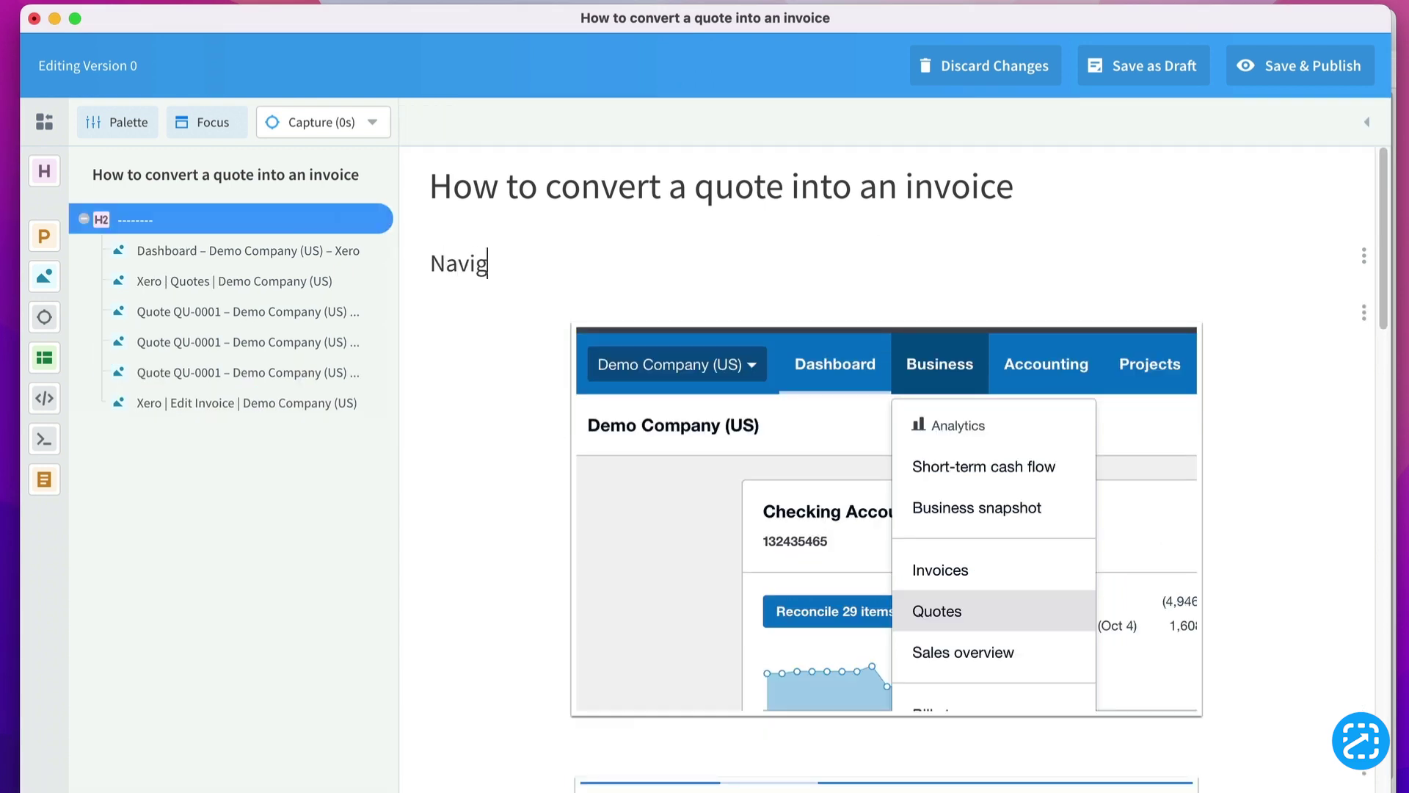
left_click(414, 746)
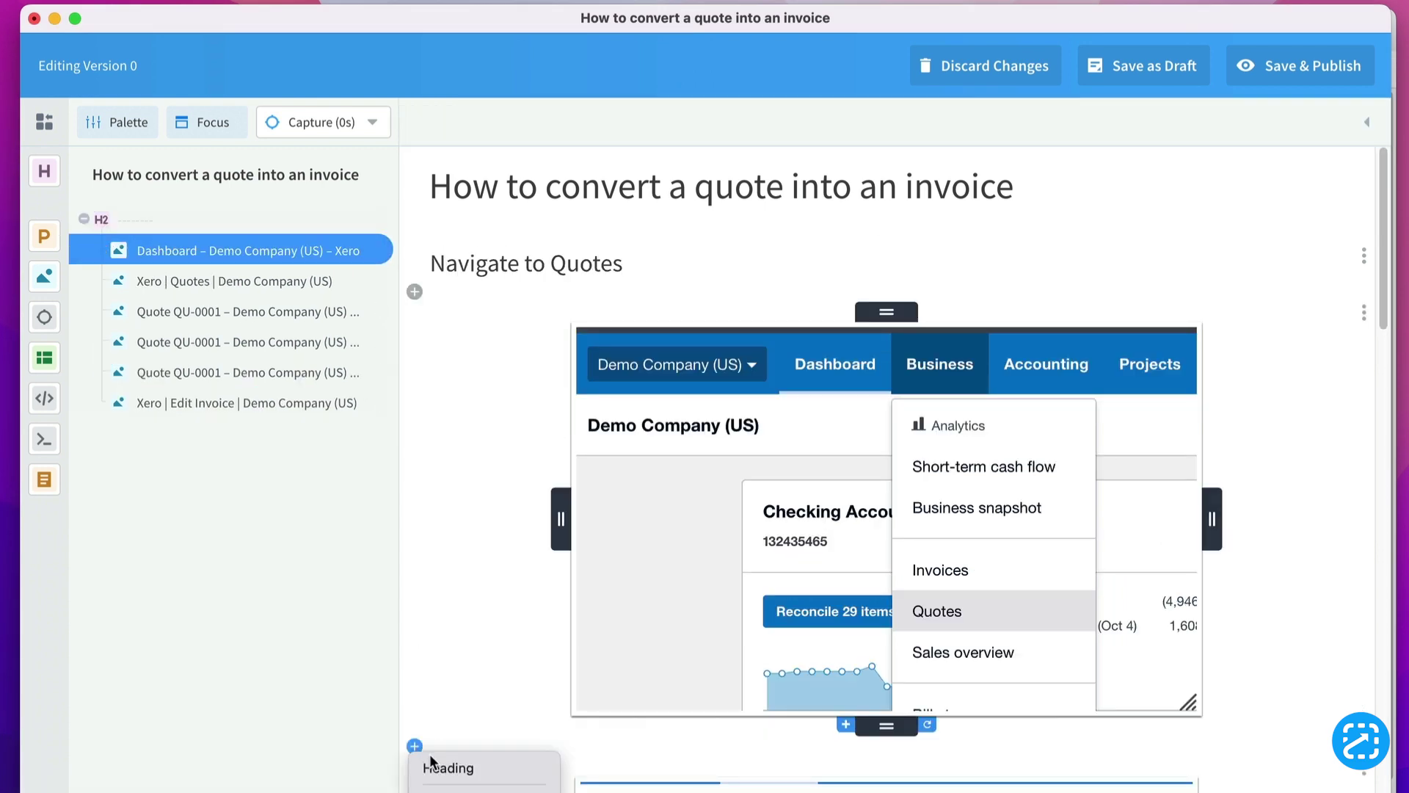
left_click(430, 765)
type("Clic")
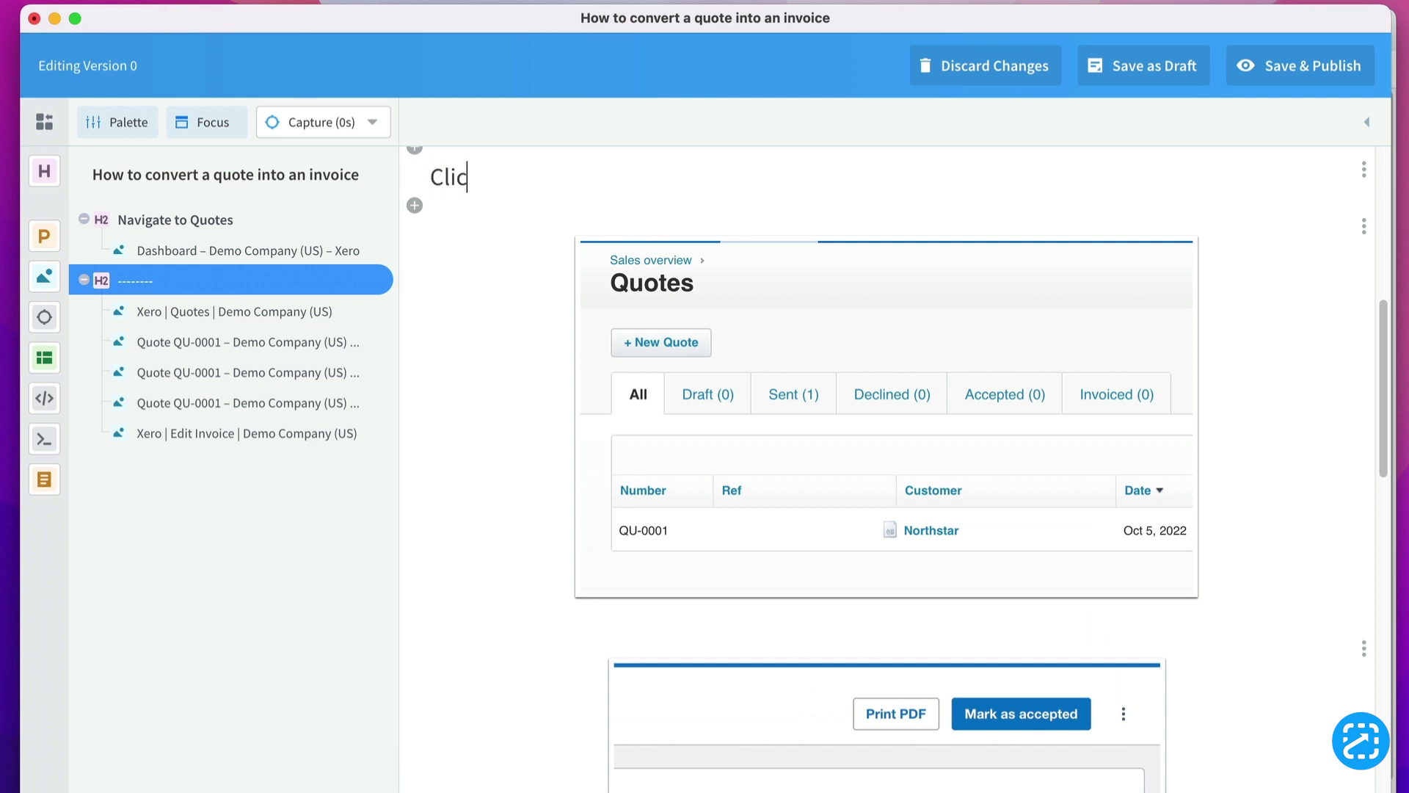
type("k the quote you want to convert to an invoic")
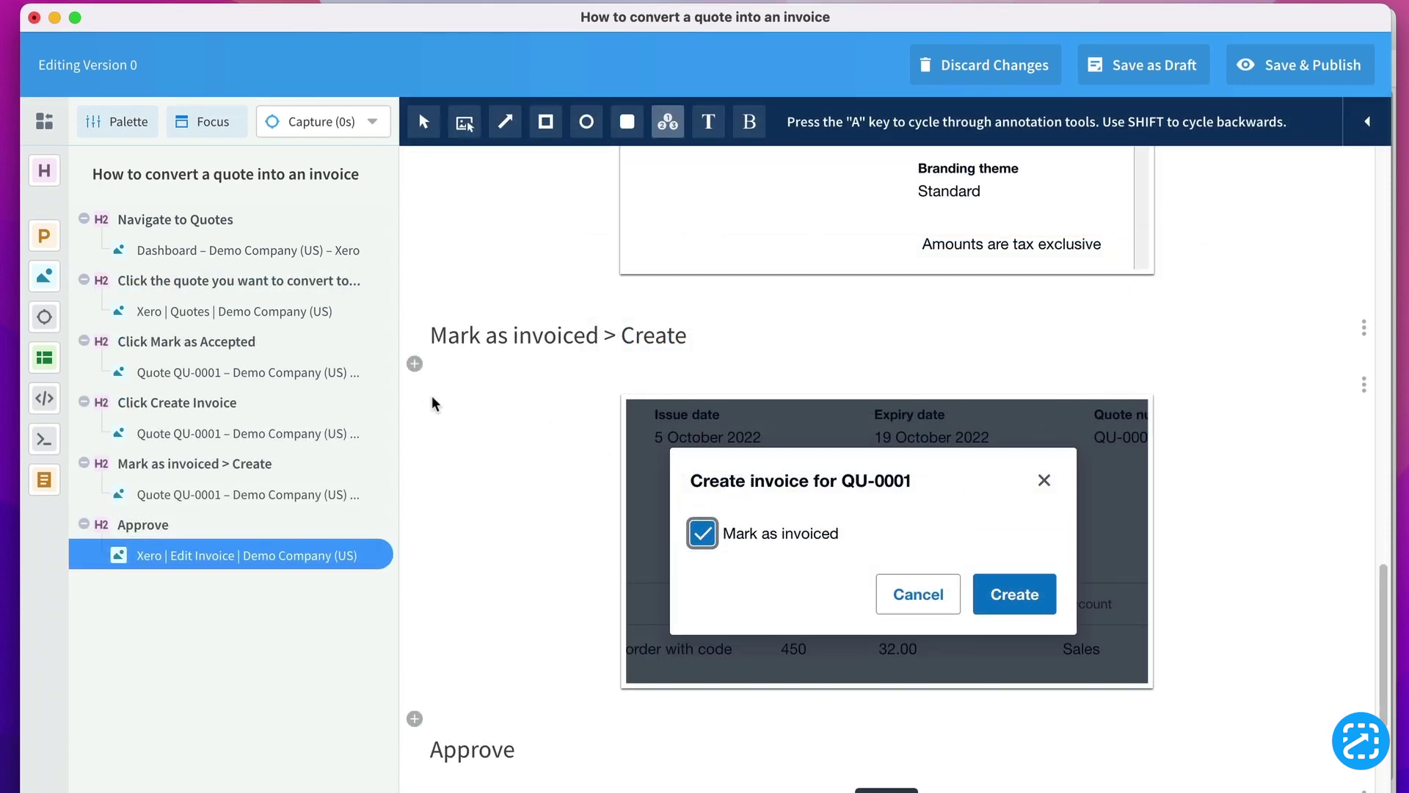
Step: Add the paragraph note 'Make sure to check Mark as invoiced.' under its heading
left_click(414, 363)
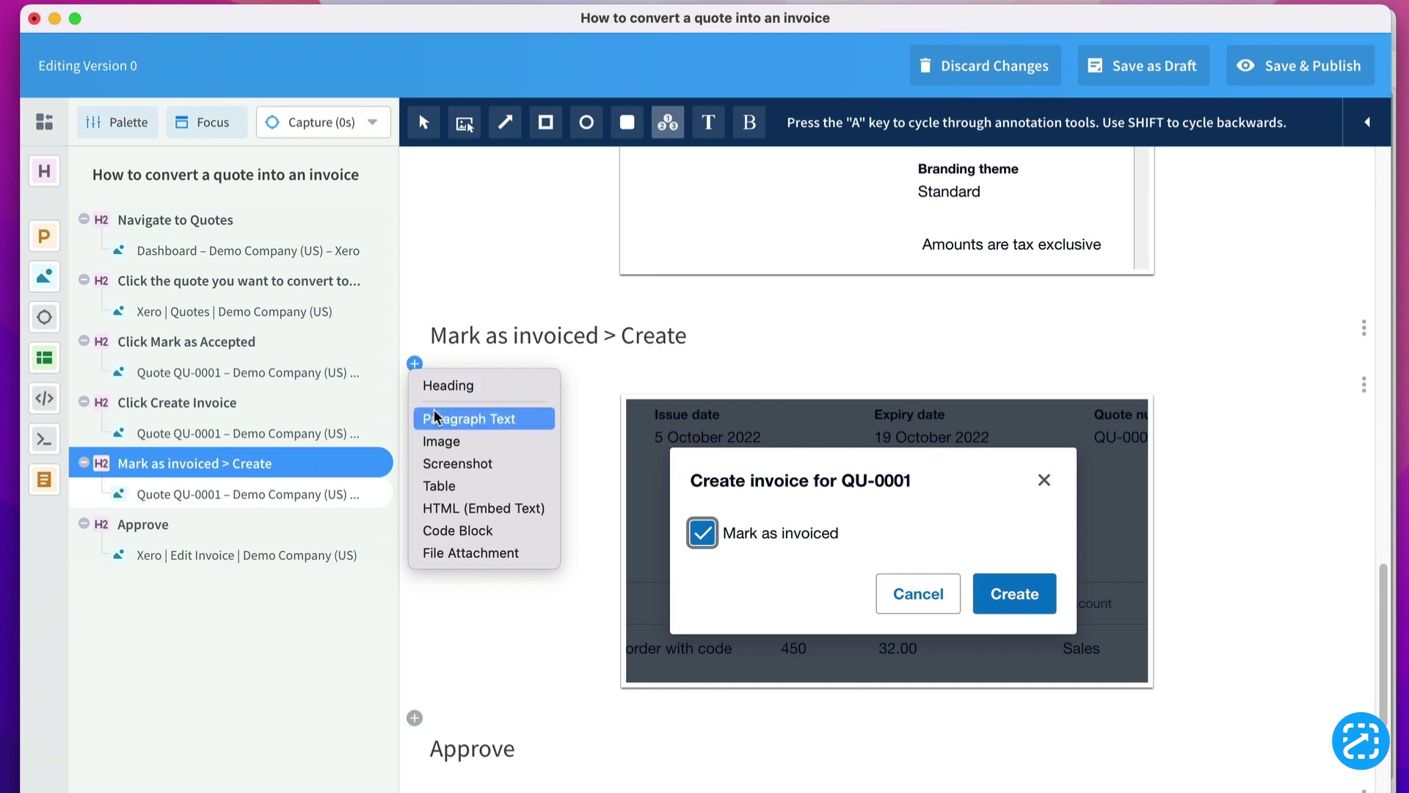
left_click(428, 417)
type("Make sure to check M")
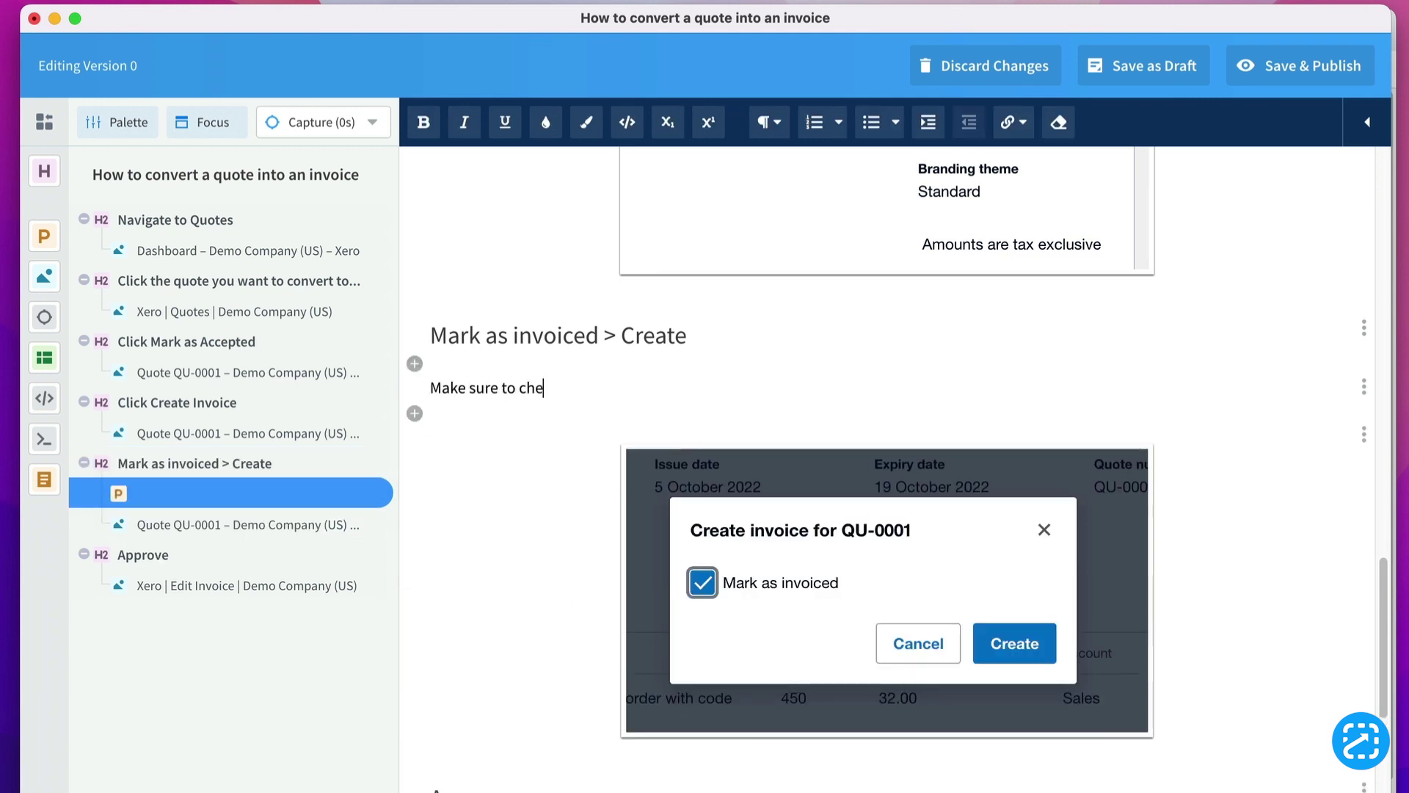
type("ark as invoiced.")
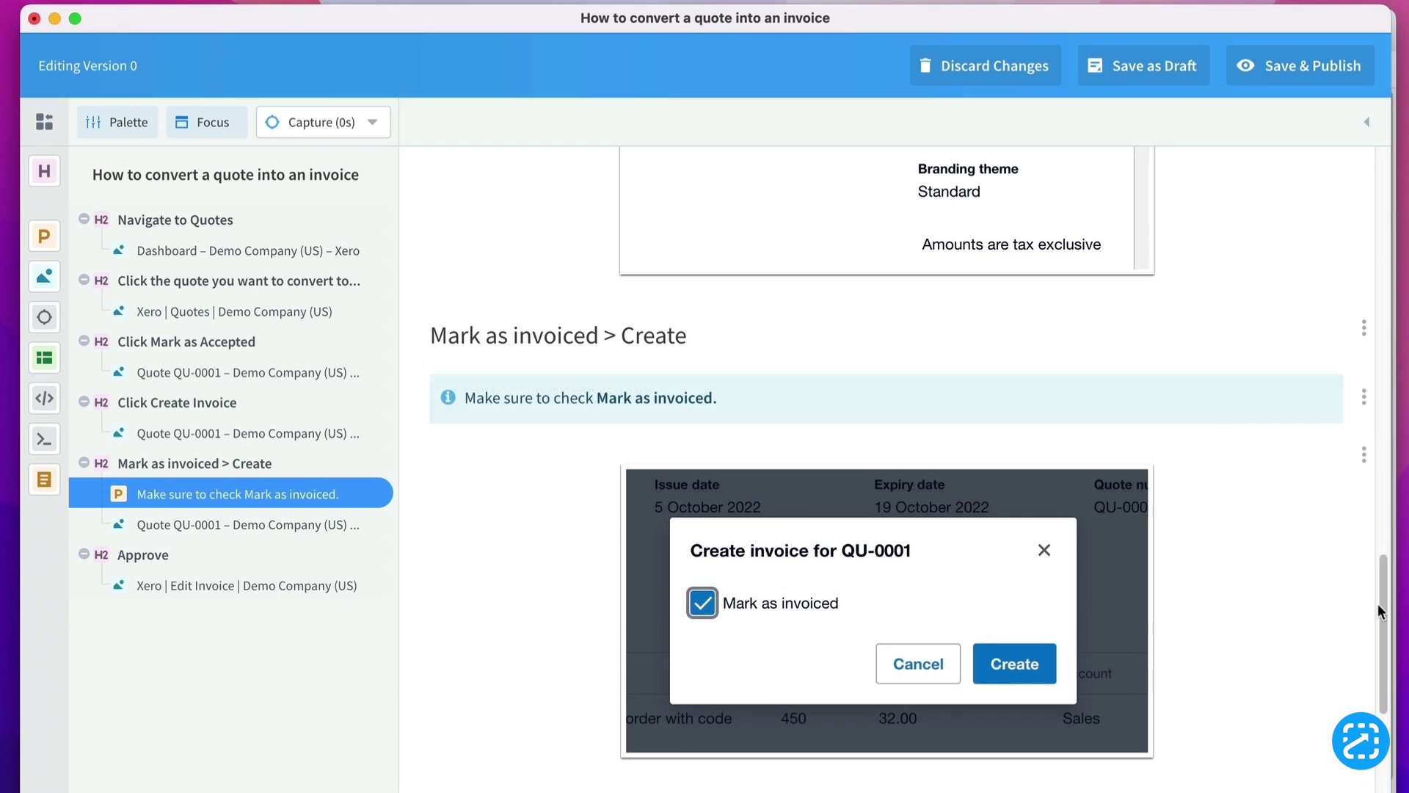
scroll(1369, 512, "up", 3)
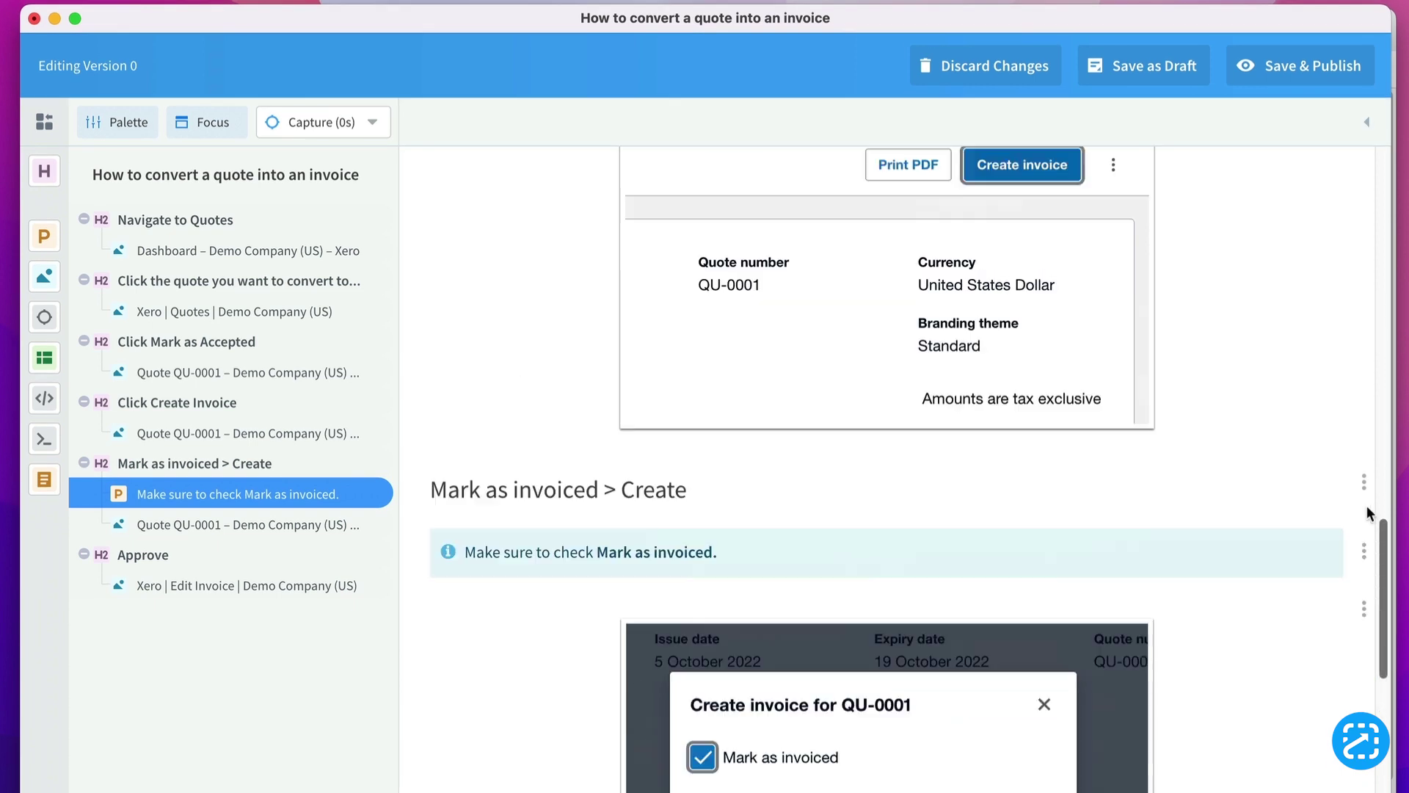
scroll(1369, 512, "up", 15)
Step: Mark Dashboard and Quotes on the first screenshot with red arrows and step numbers 1 and 2
left_click(896, 381)
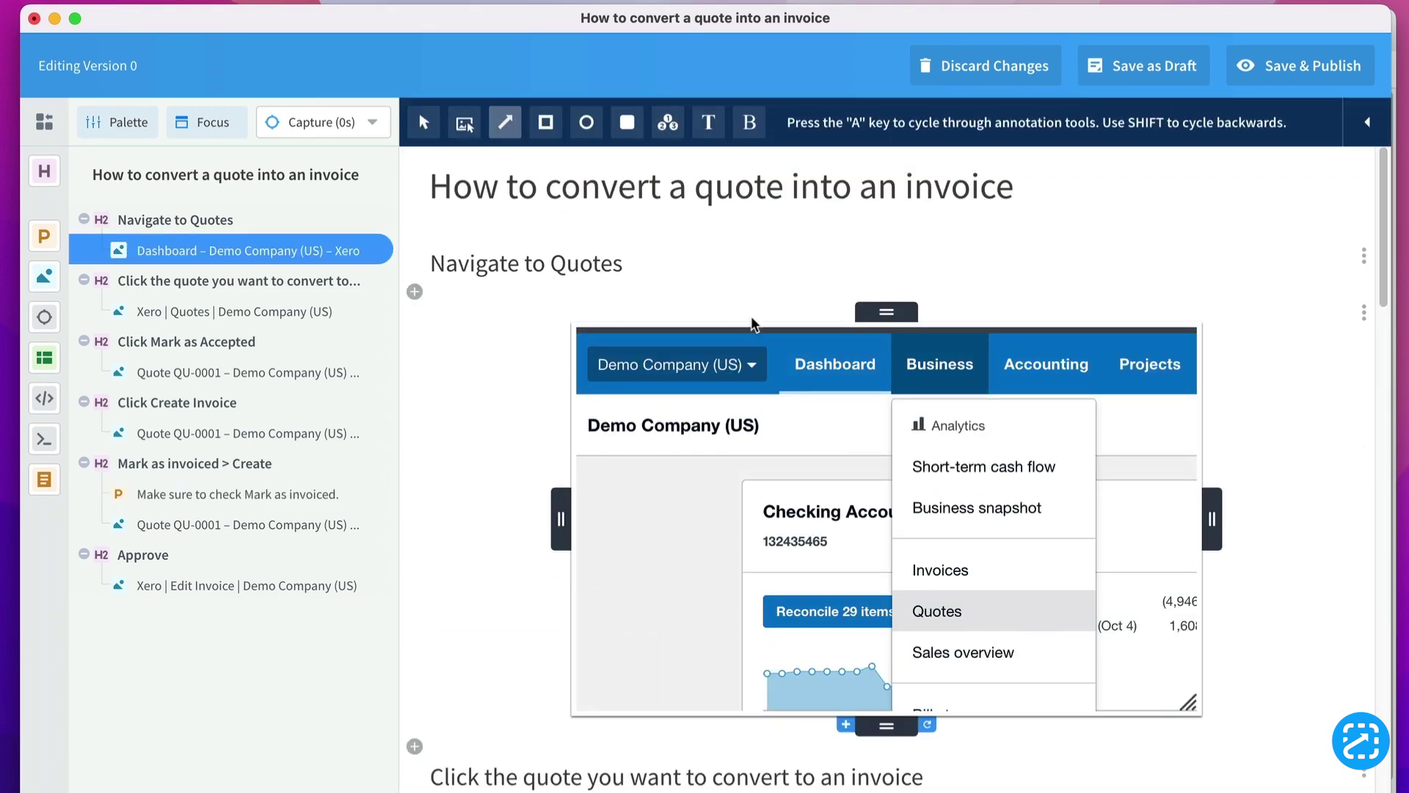
left_click_drag(783, 362, 866, 362)
left_click_drag(820, 611, 888, 611)
key("a")
key("a")
key("a")
key("a")
left_click_drag(746, 348, 809, 363)
left_click_drag(810, 604, 837, 606)
scroll(835, 614, "down", 3)
scroll(834, 614, "down", 10)
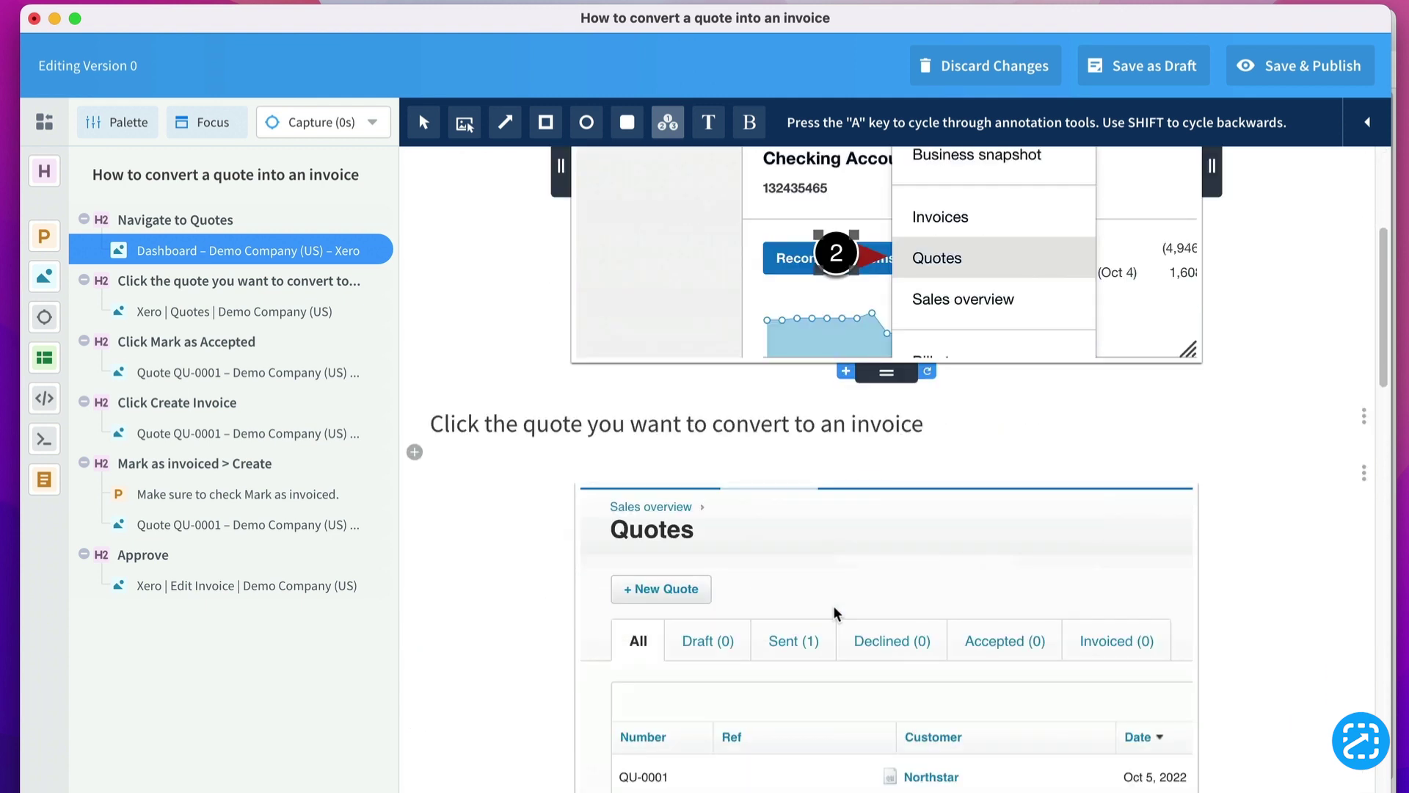
Step: Draw an arrow pointing at the QU-0001 row on the Quotes screenshot
left_click(514, 130)
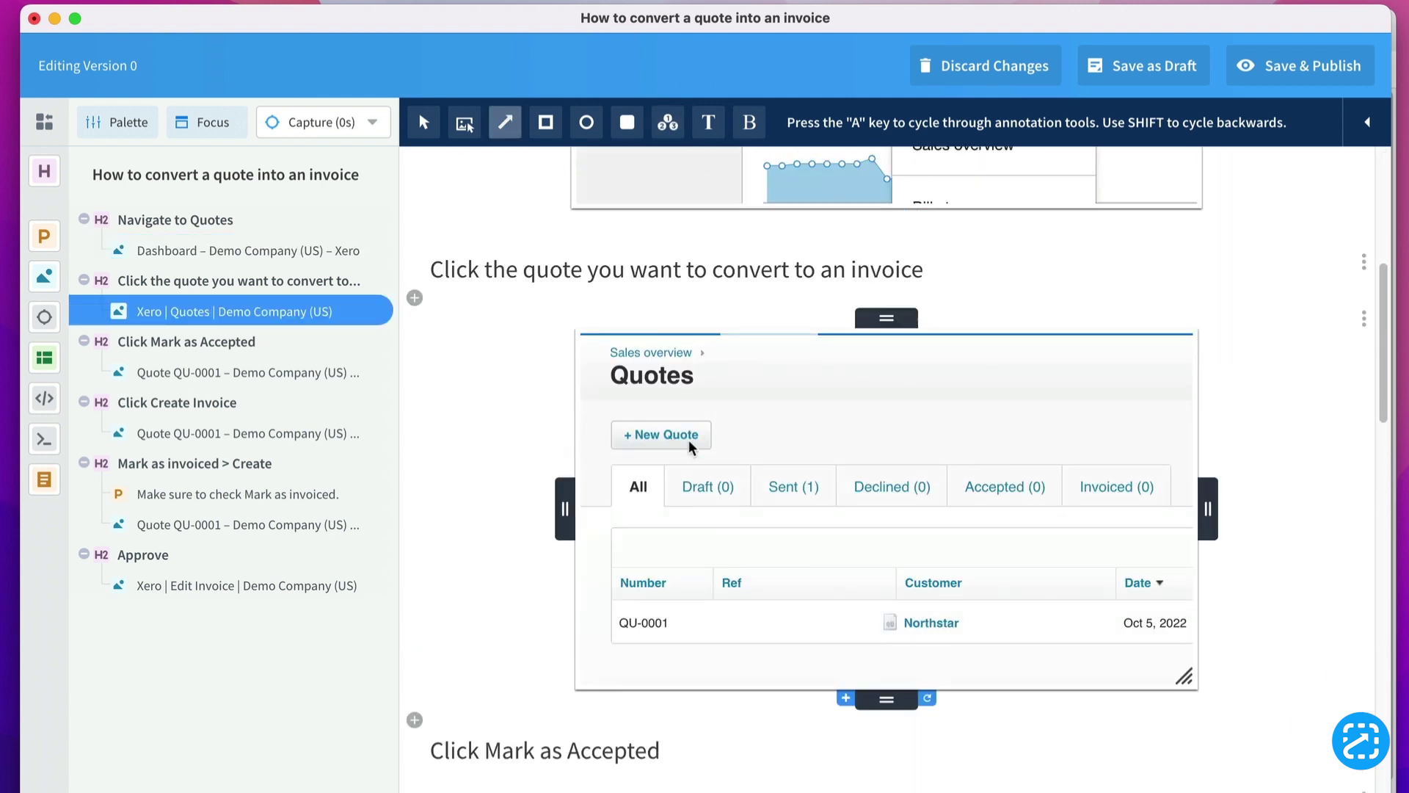
left_click_drag(756, 528, 871, 599)
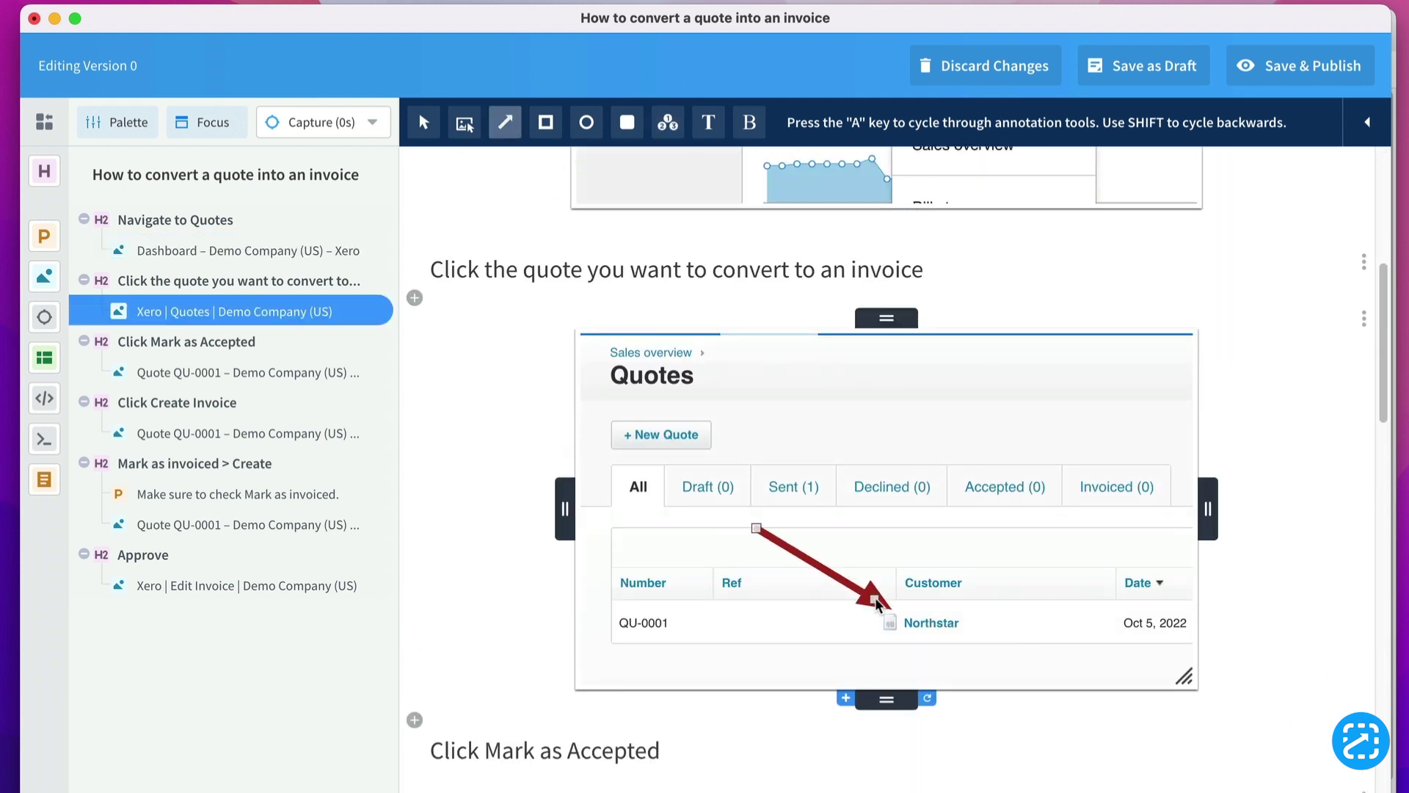
scroll(874, 602, "down", 20)
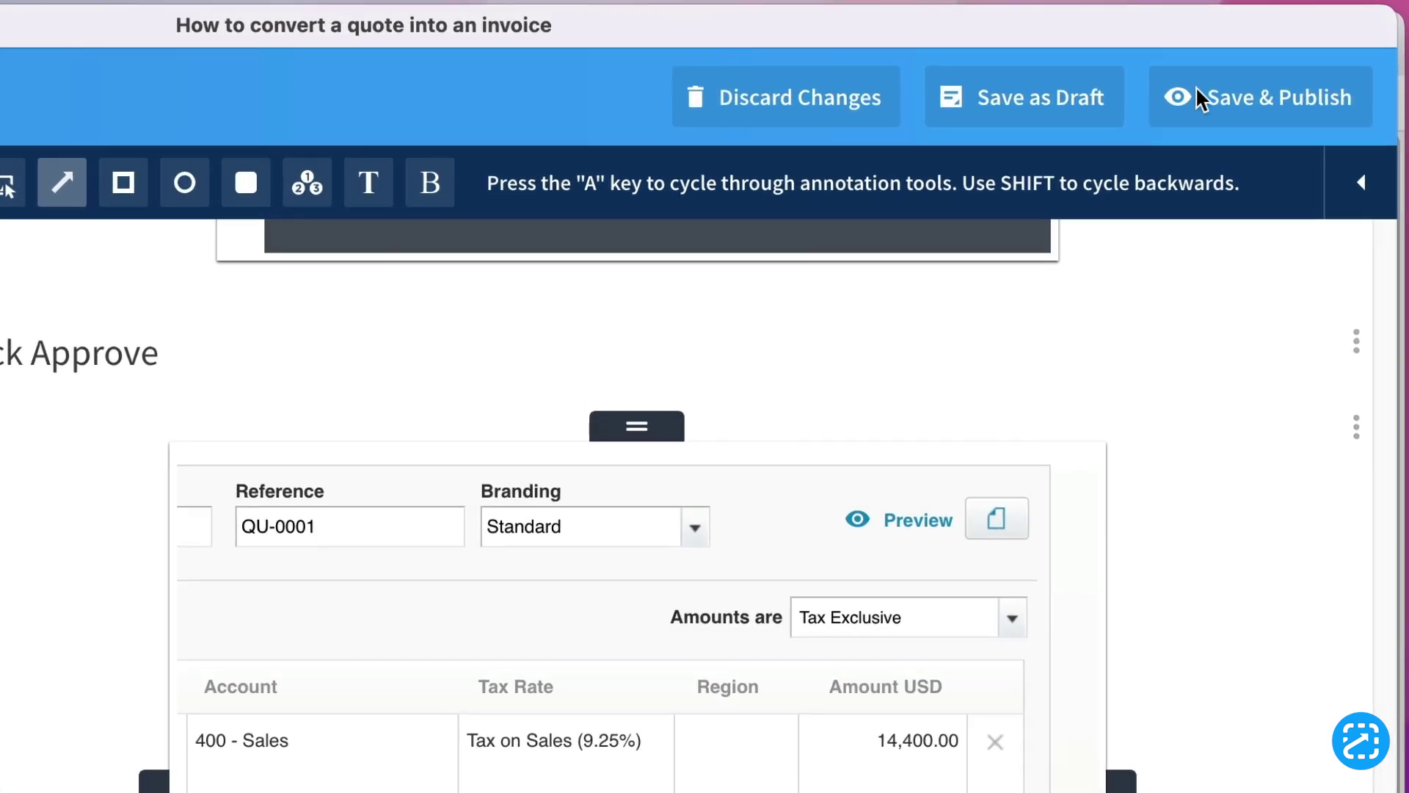
Step: Publish the article, then reload its live page in Chrome and scroll through the annotated steps
left_click(1196, 91)
left_click(504, 36)
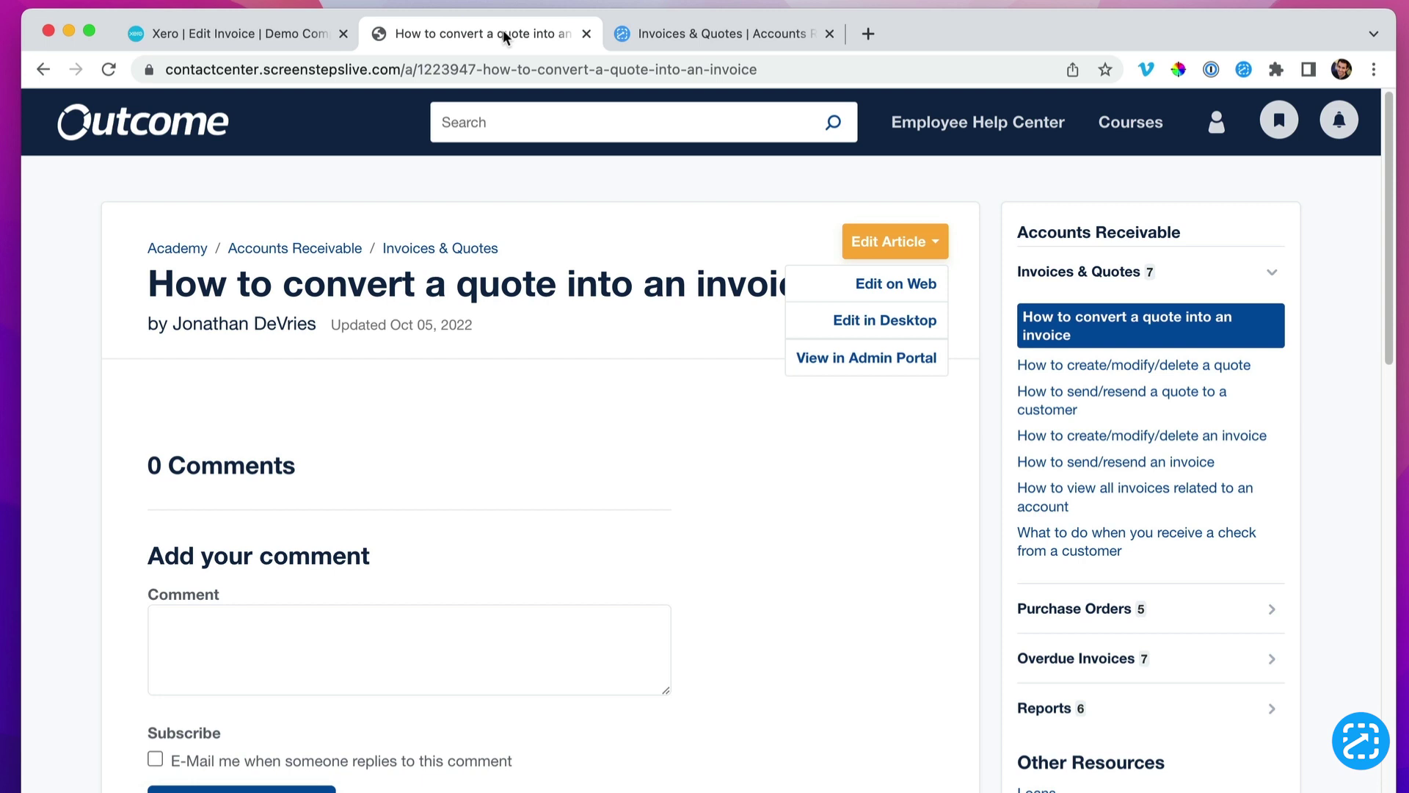
left_click(105, 71)
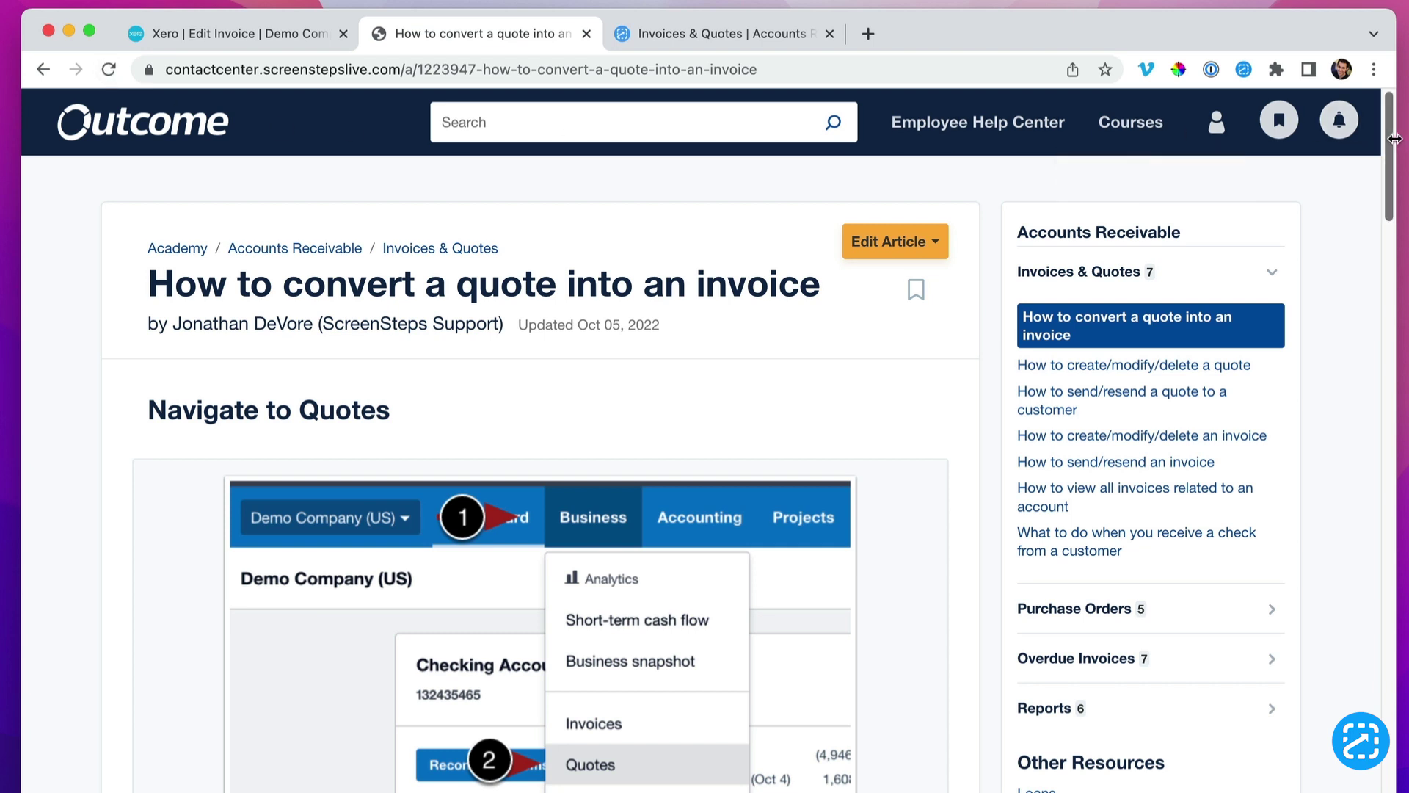
left_click_drag(1393, 145, 1334, 556)
scroll(1333, 564, "down", 5)
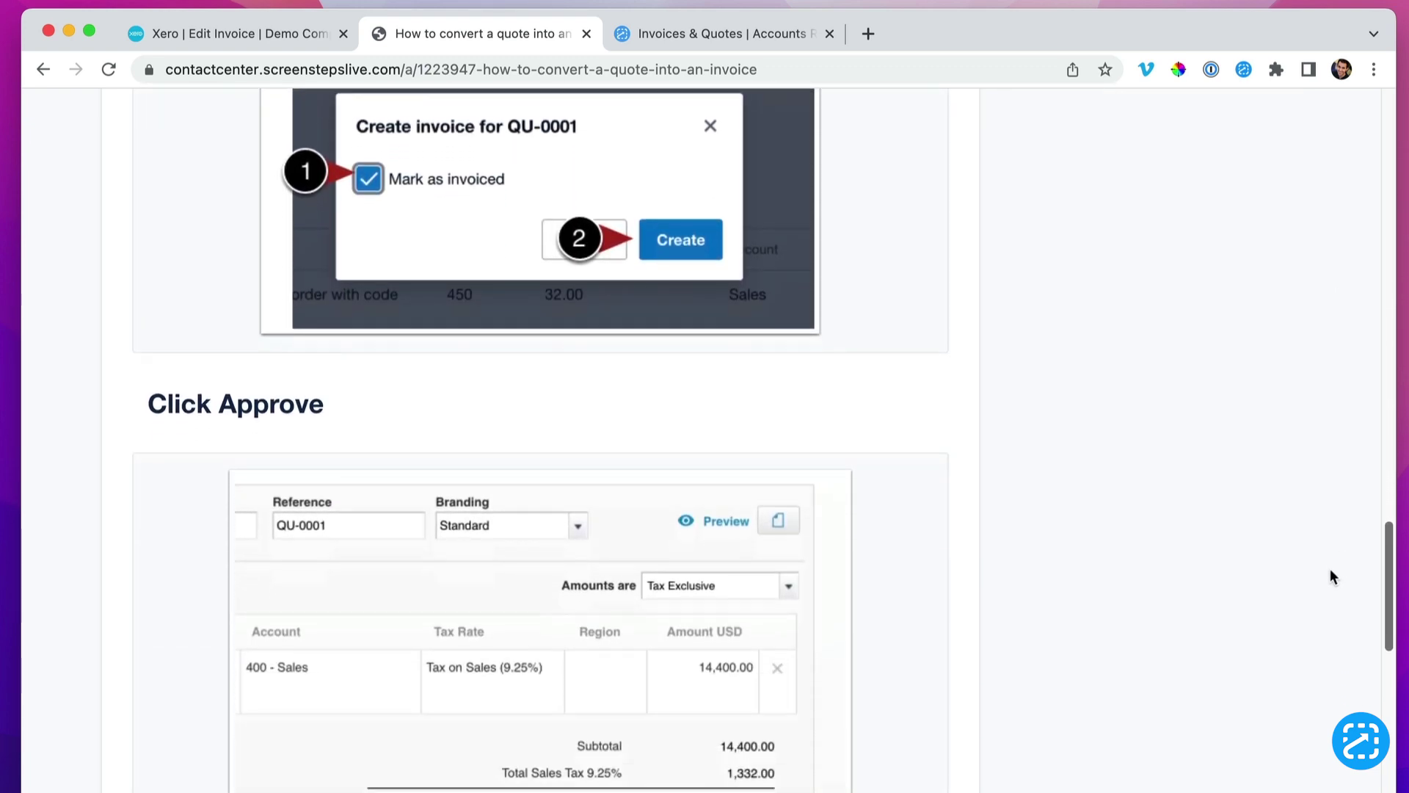
scroll(1333, 596, "down", 1)
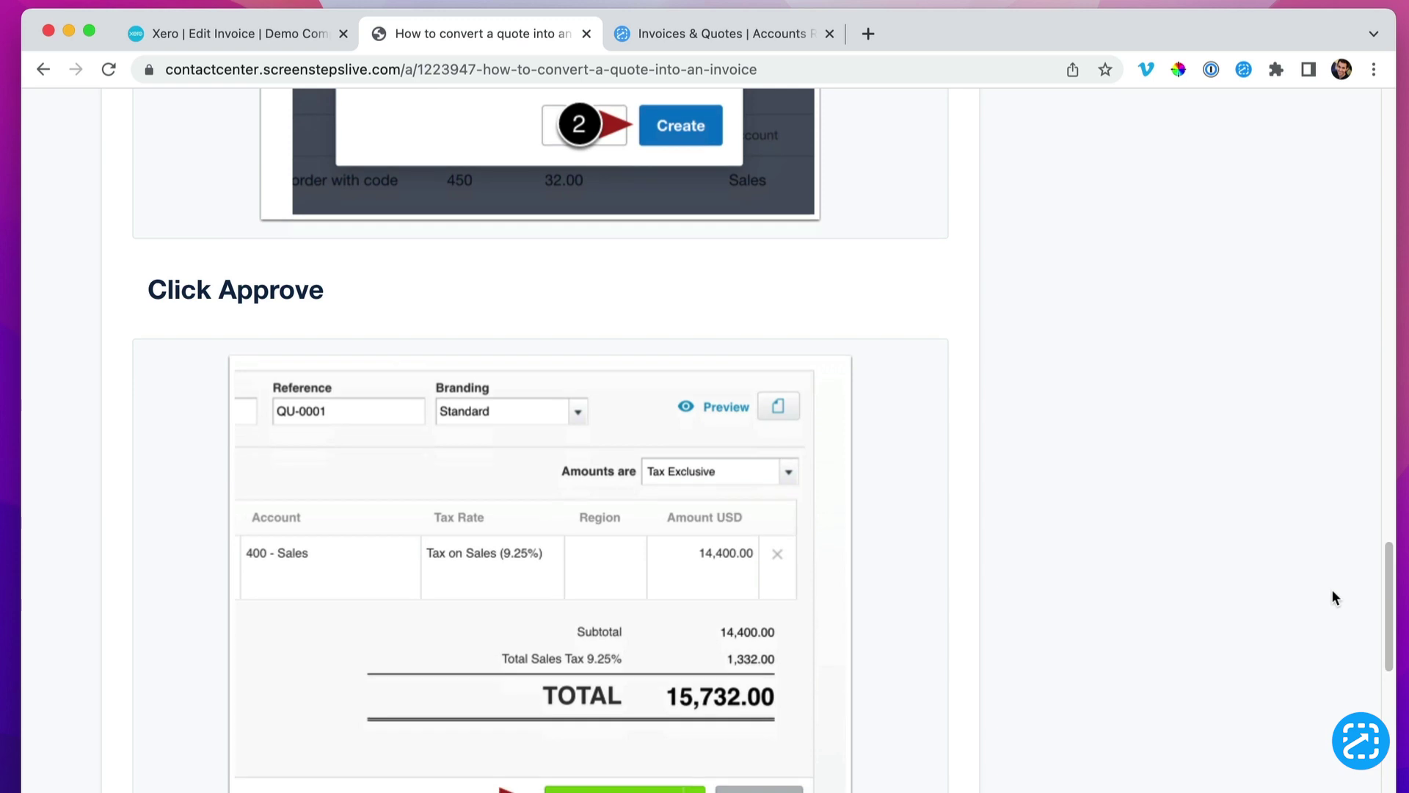
left_click_drag(1388, 589, 1386, 138)
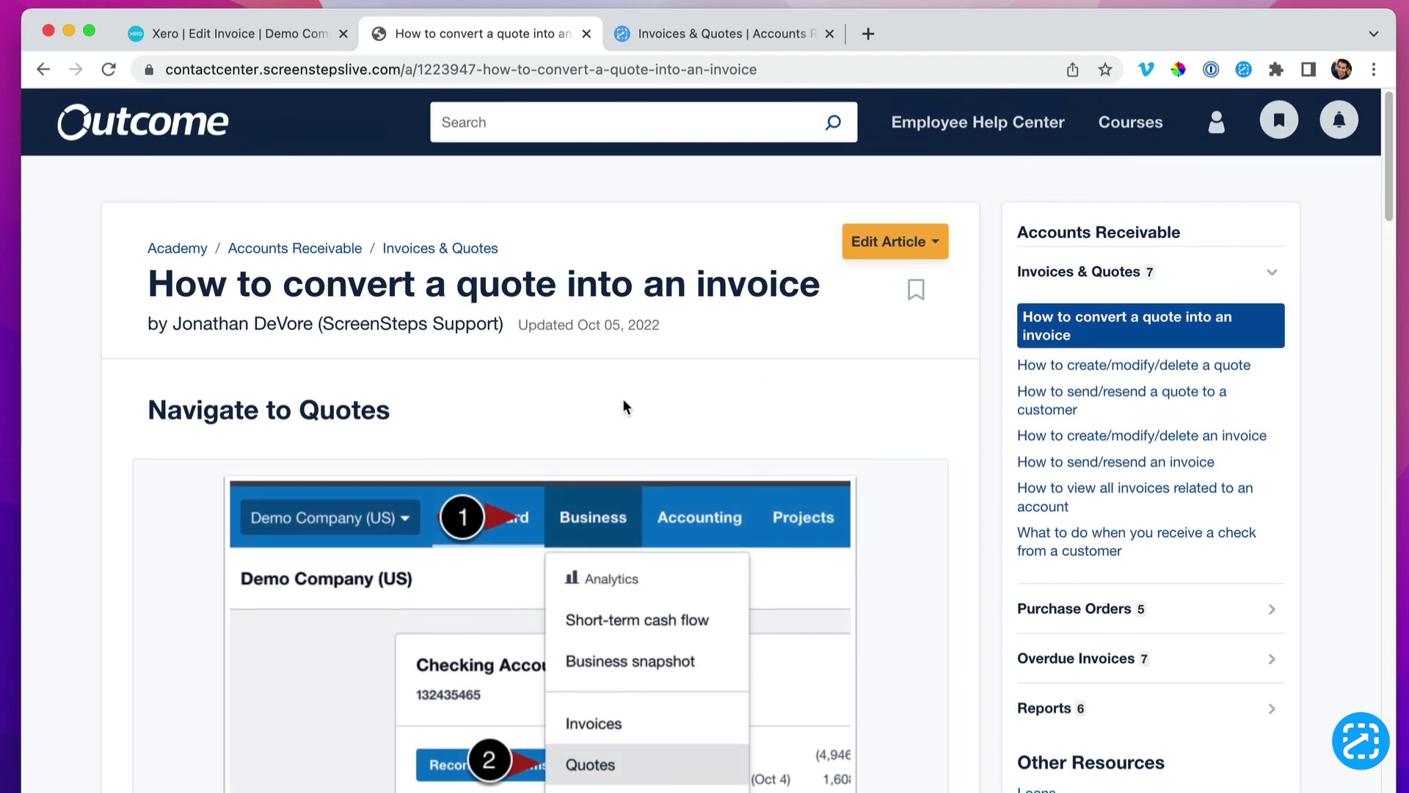